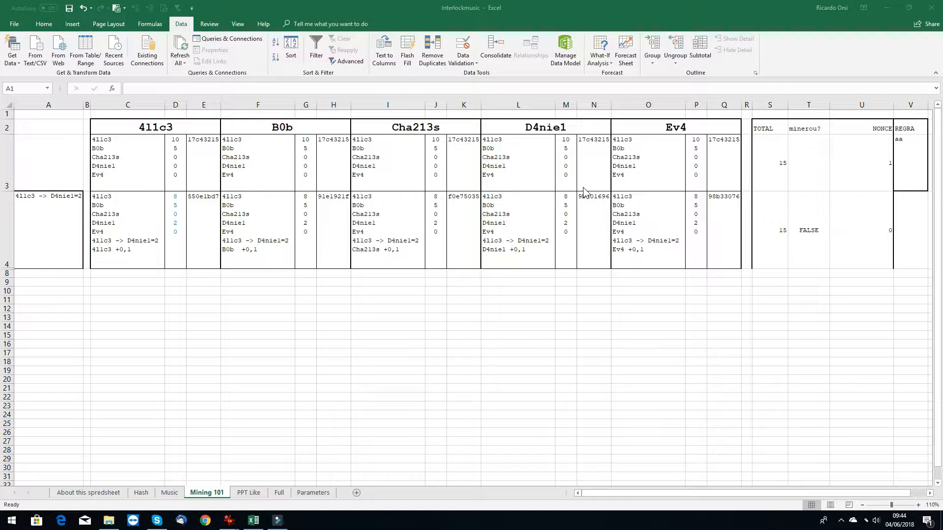
# - Examine the starting block in row 3, the first participant's heading in row 2 and the TOTAL cell S3
pyautogui.click(7, 163)
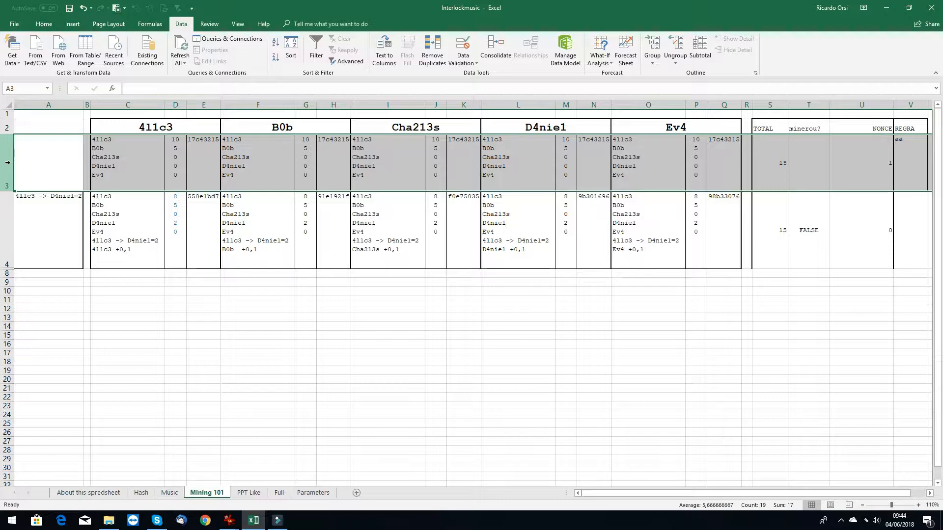
pyautogui.click(131, 131)
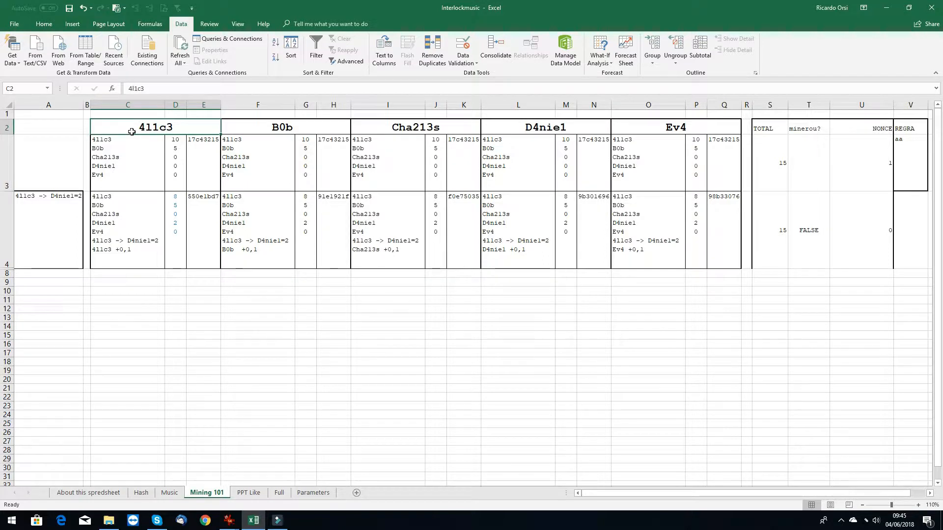
pyautogui.click(10, 149)
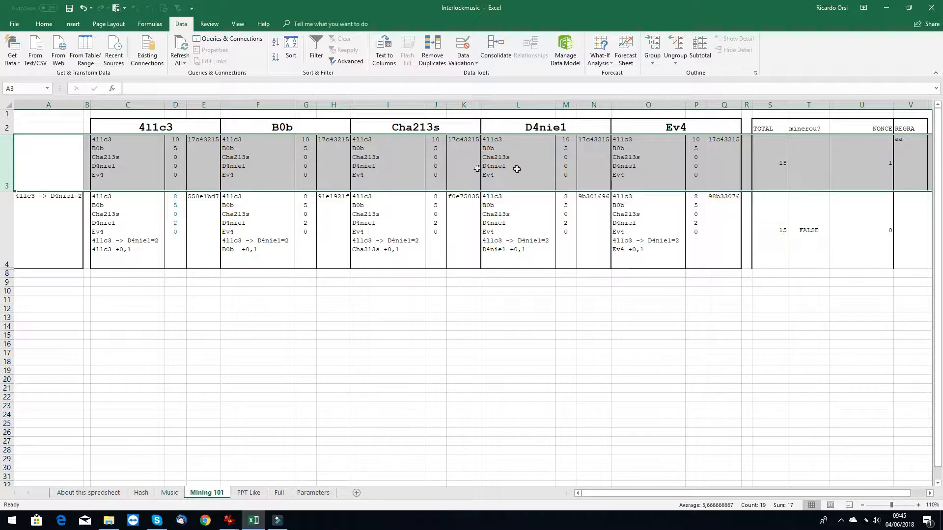
pyautogui.click(778, 162)
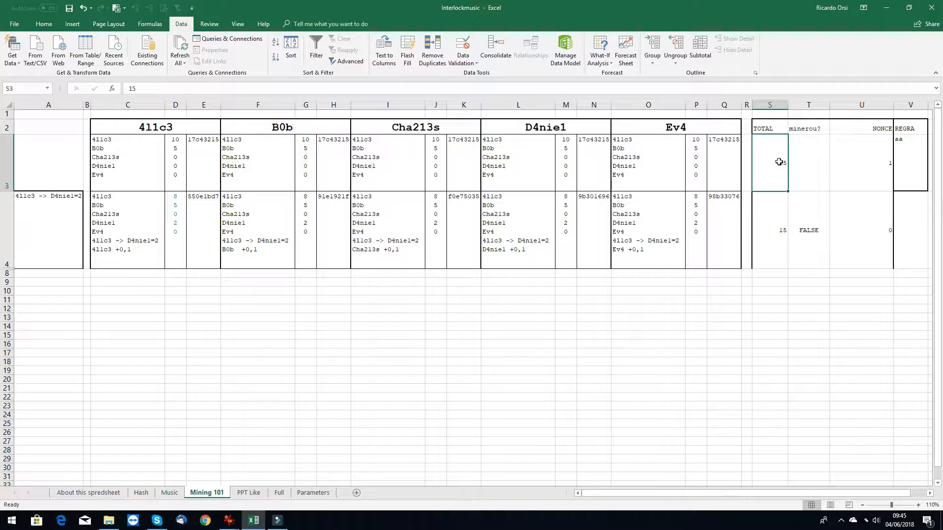
# - Examine the first participant's starting balances in C3:D3 and hash formula in E3 alongside the second participant's copy
pyautogui.click(141, 160)
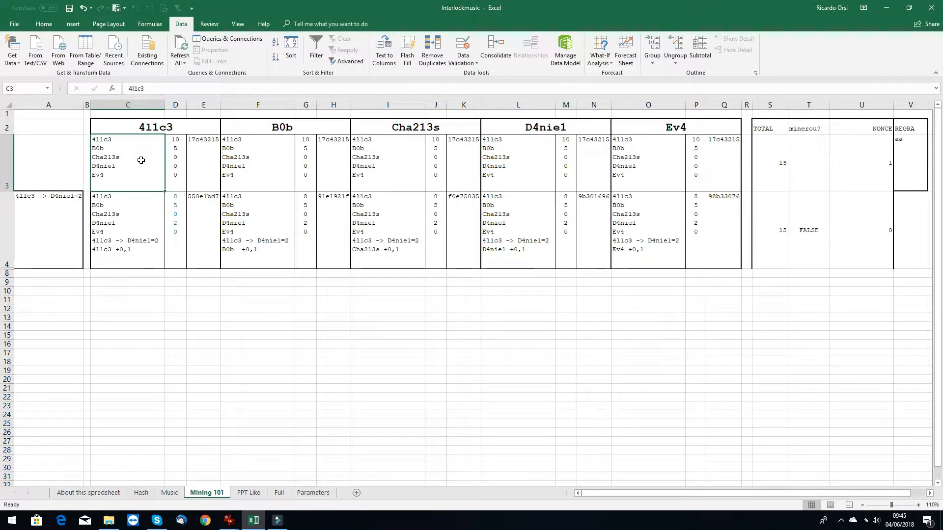
pyautogui.hotkey('shift', 'Right')
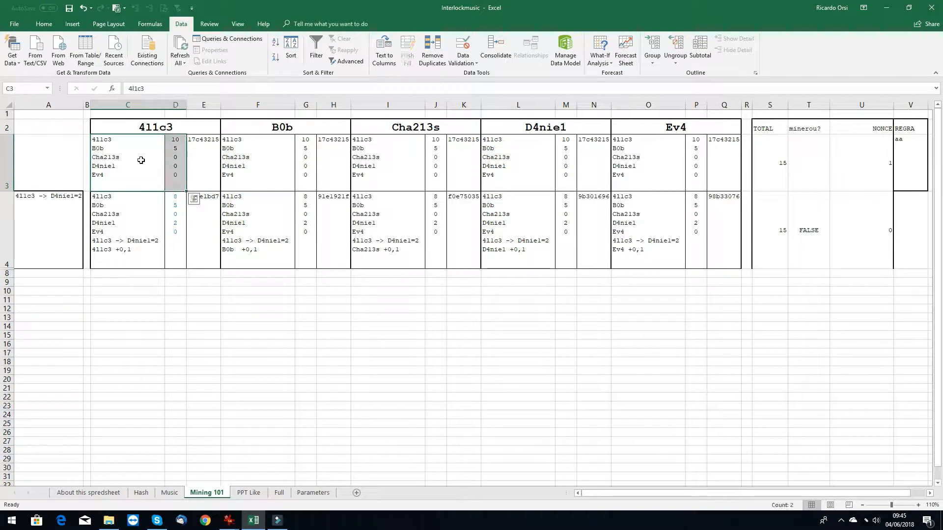
pyautogui.press('Right')
pyautogui.press('Right')
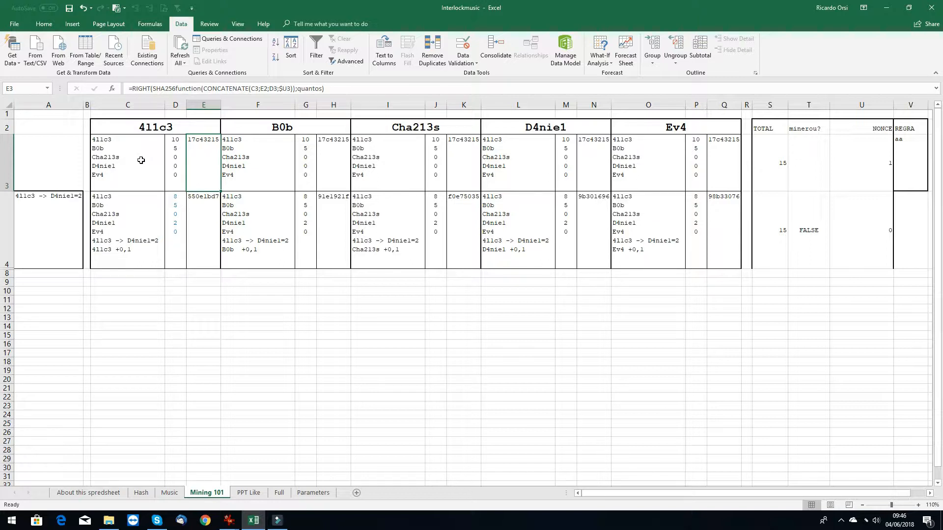
pyautogui.press('Right')
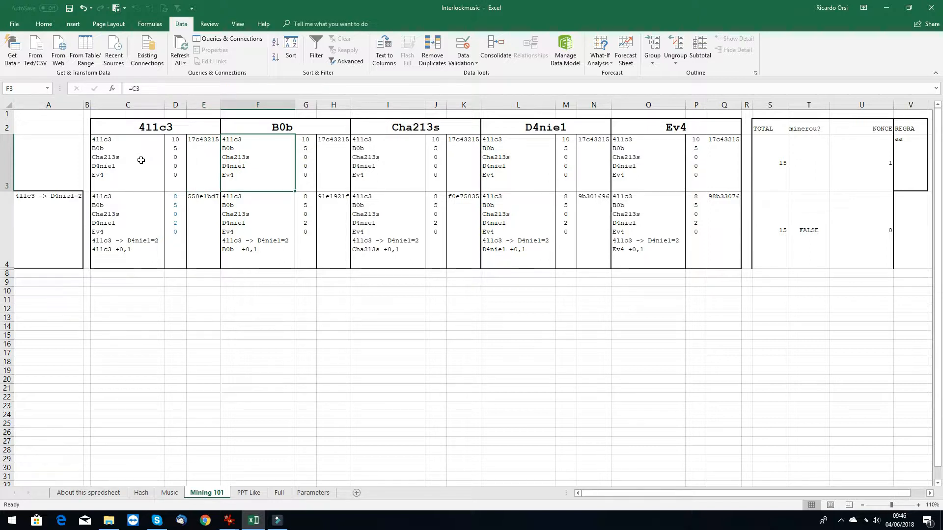
pyautogui.press('Right')
pyautogui.press('Right')
pyautogui.press('Left')
pyautogui.press('Left')
pyautogui.press('Left')
pyautogui.press('Left')
pyautogui.press('Right')
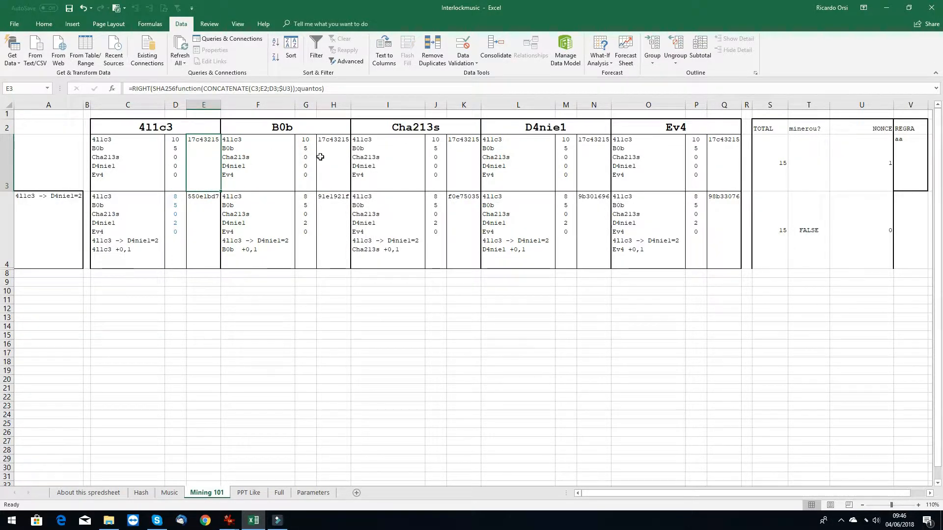
# - Compare the row 3 hash formulas of the other four participants in H3, K3, N3 and Q3
pyautogui.click(343, 149)
pyautogui.click(471, 149)
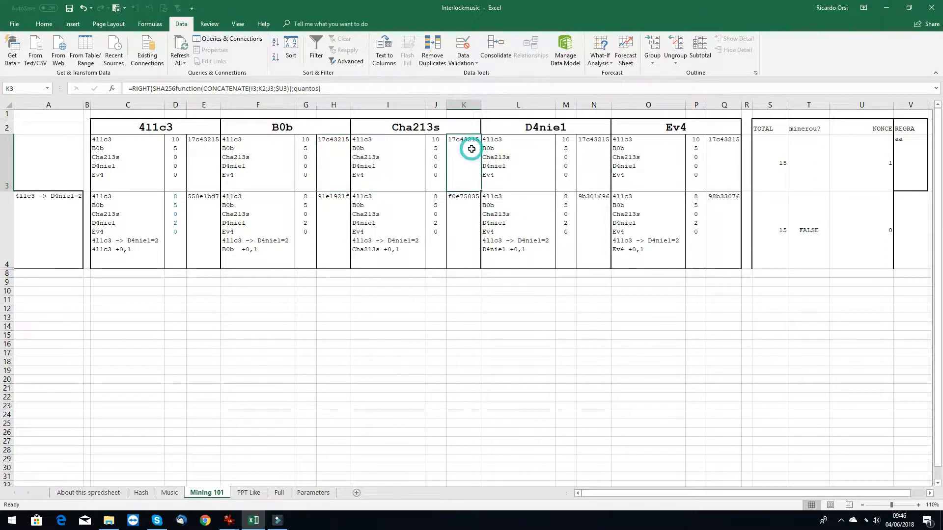
pyautogui.click(585, 162)
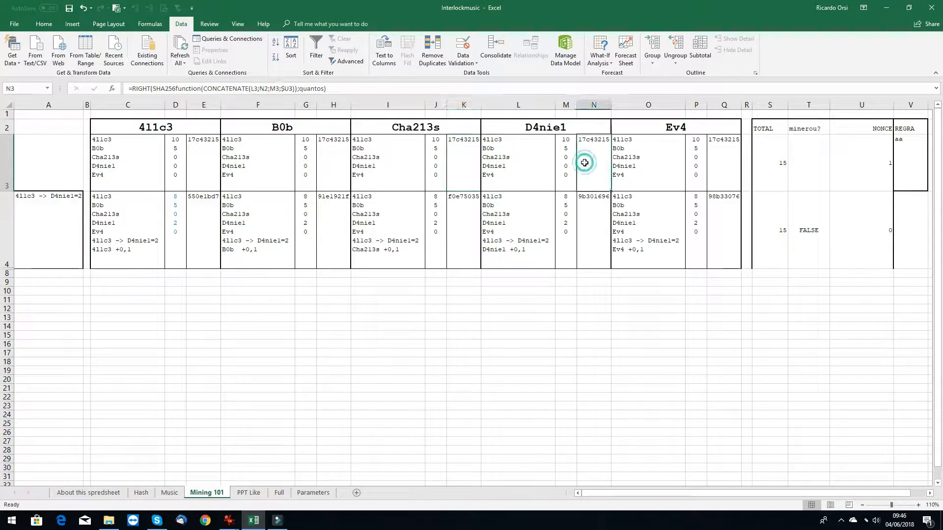
pyautogui.click(721, 160)
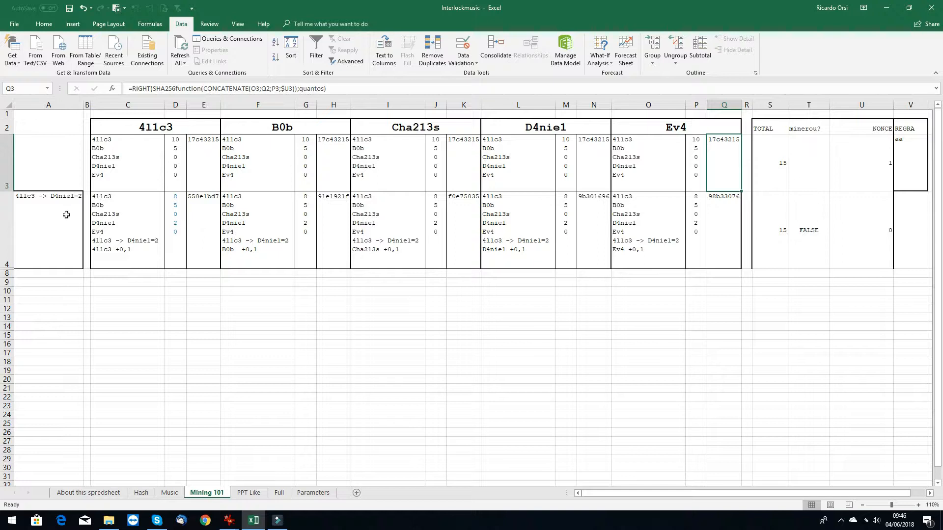
# - Review the transaction in A4 and compare the first participant's balances in D3 and D4
pyautogui.click(45, 228)
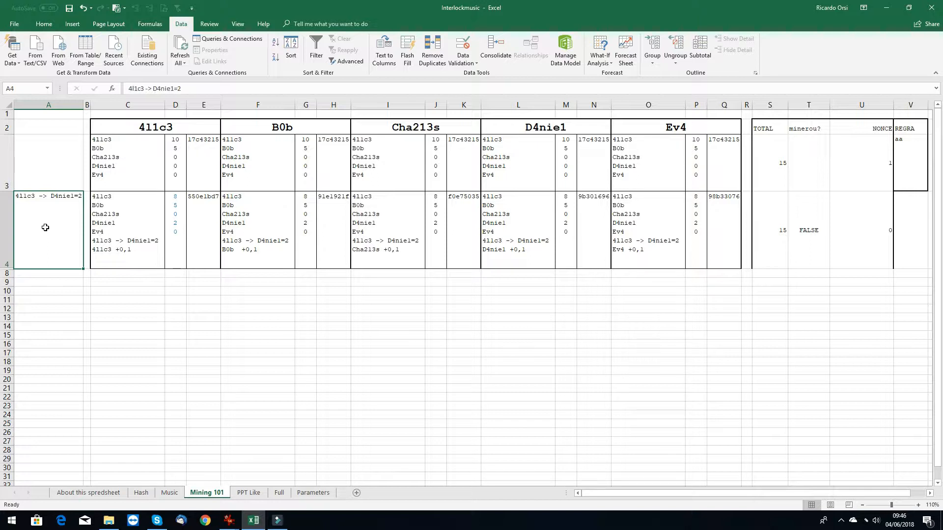
pyautogui.press('Right')
pyautogui.press('Right')
pyautogui.press('Right')
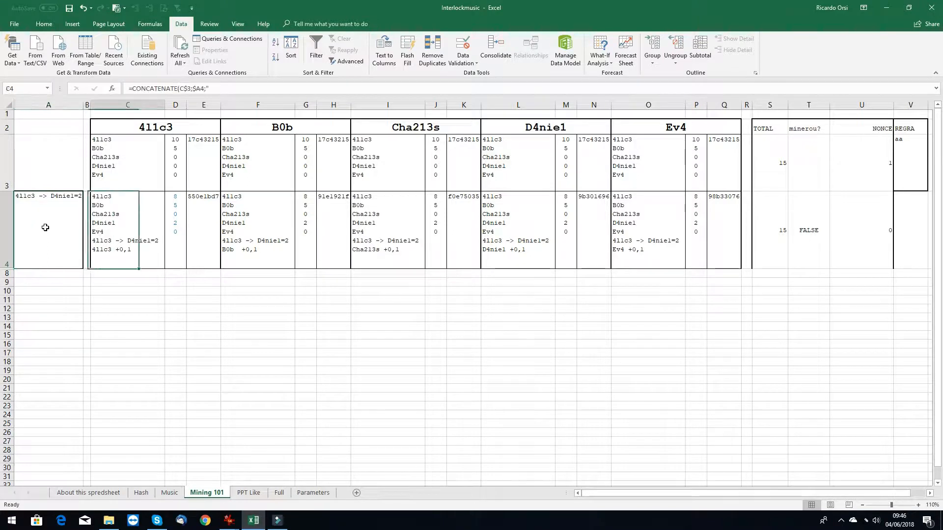
pyautogui.press('Up')
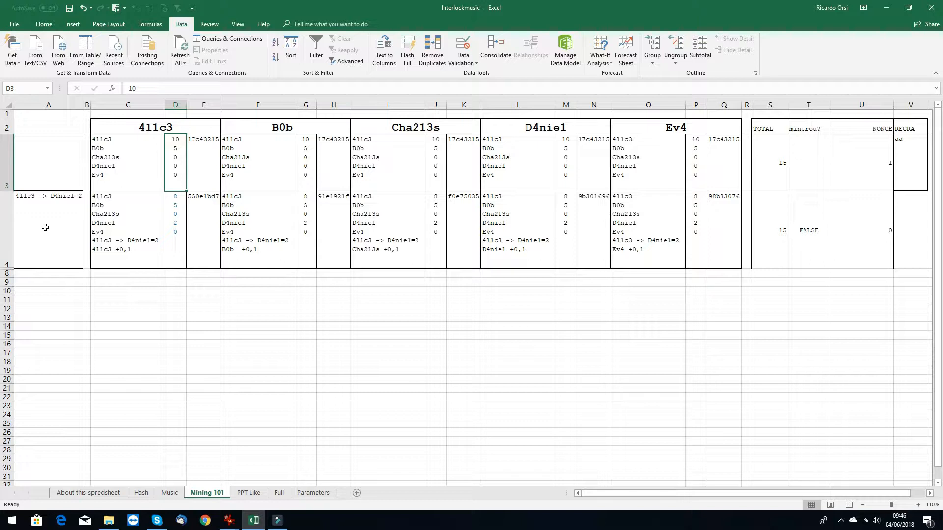
pyautogui.press('Down')
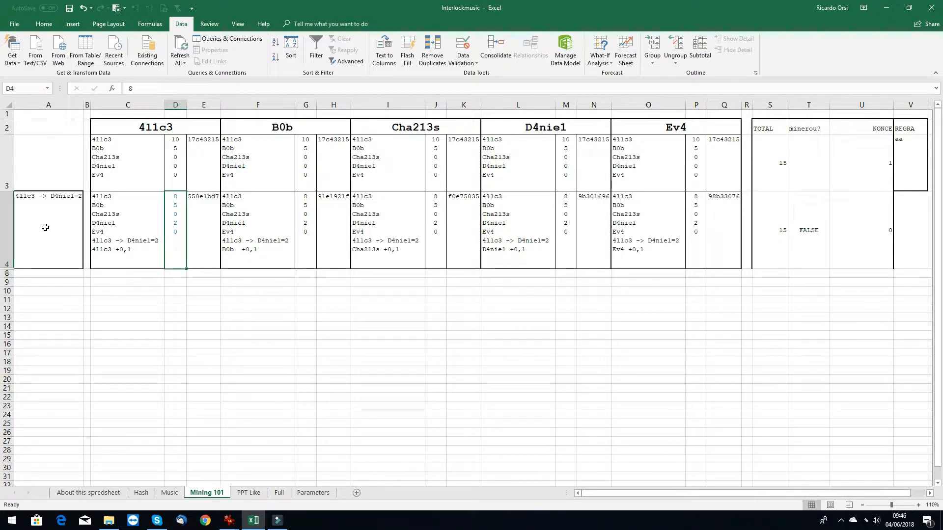
pyautogui.press('Left')
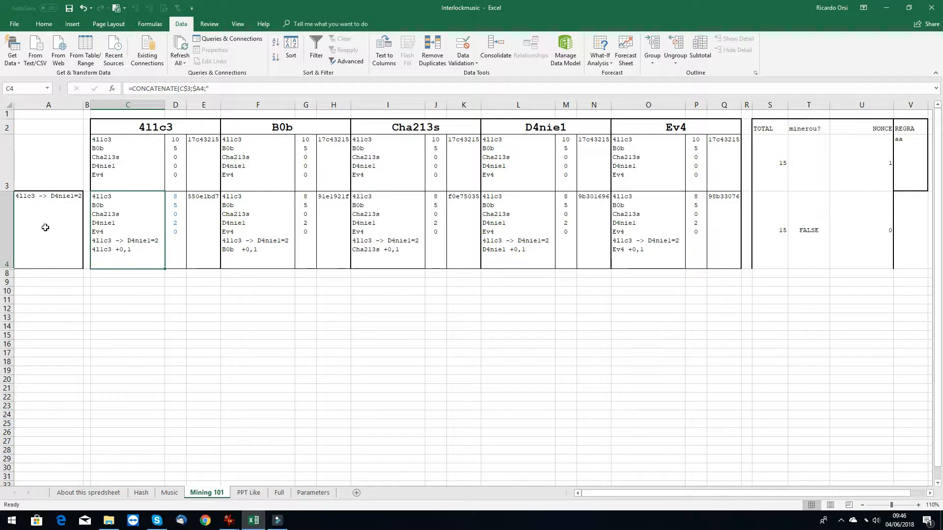
# - Compare the transaction and +0,1 reward lines across the first three participants' ledgers in C4, F4 and I4
pyautogui.click(117, 241)
pyautogui.click(117, 240)
pyautogui.click(261, 250)
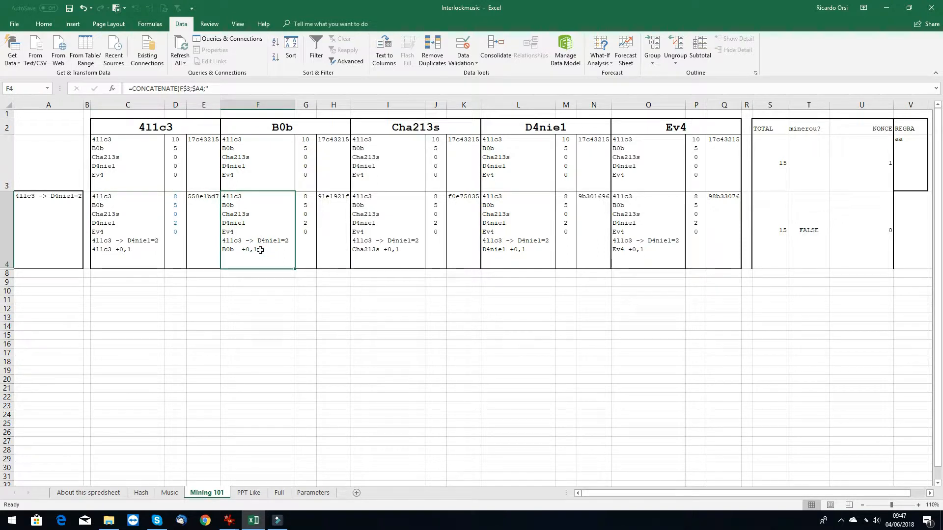
pyautogui.click(413, 247)
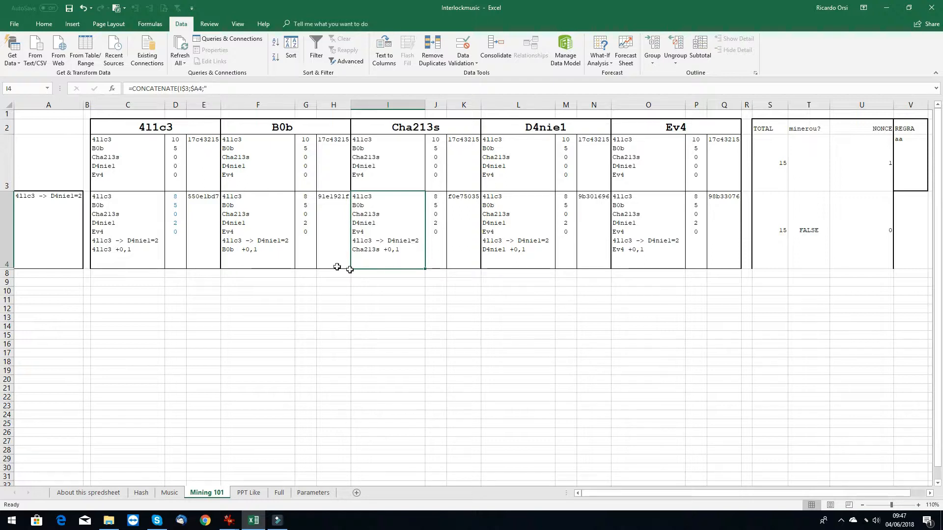
pyautogui.click(145, 218)
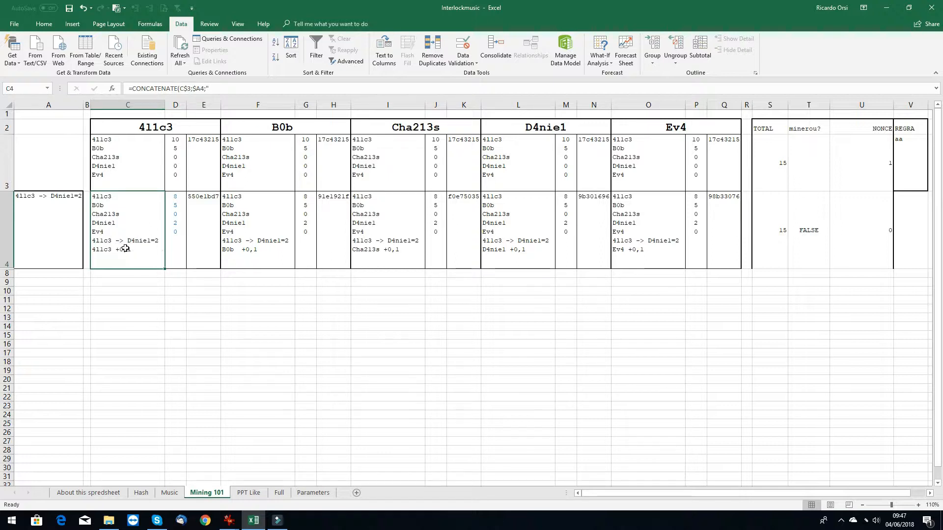
pyautogui.click(263, 251)
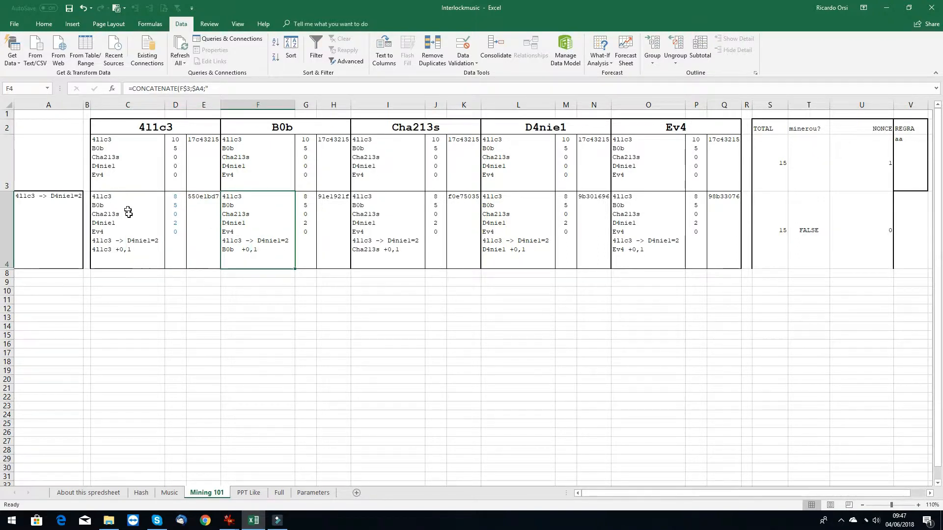
# - Examine how the row 4 ledger data is hashed in H4 and check the REGRA condition in V3
pyautogui.click(120, 254)
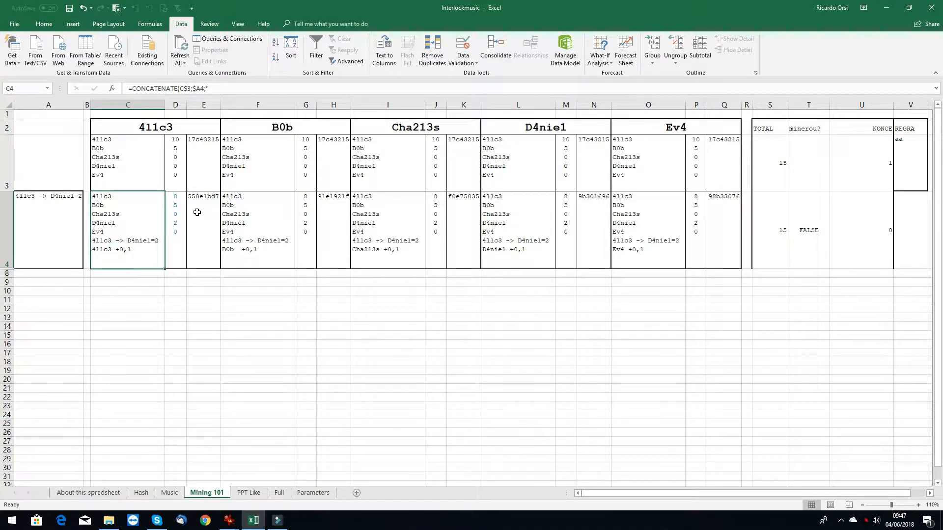
pyautogui.click(341, 223)
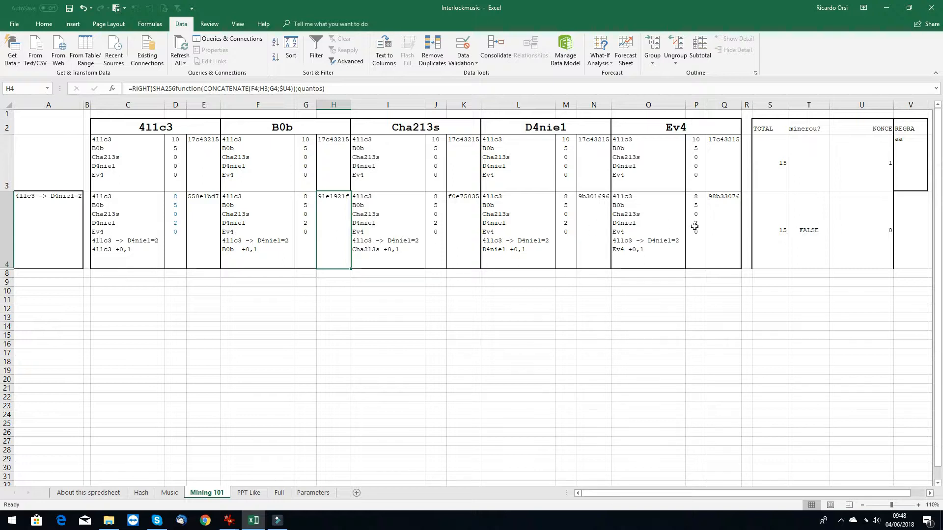
pyautogui.click(912, 163)
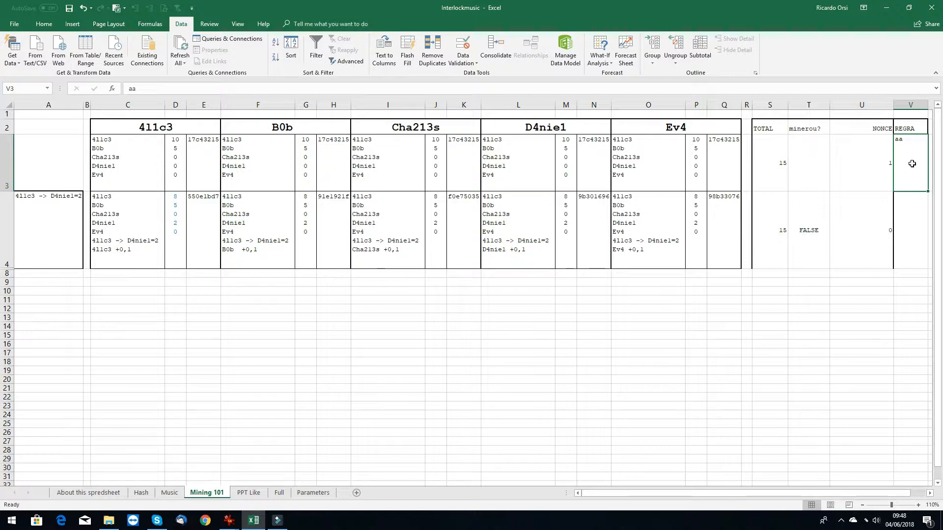
# - Try the values 1 and 2 in the row 4 NONCE cell U4 to regenerate the hashes
pyautogui.click(863, 230)
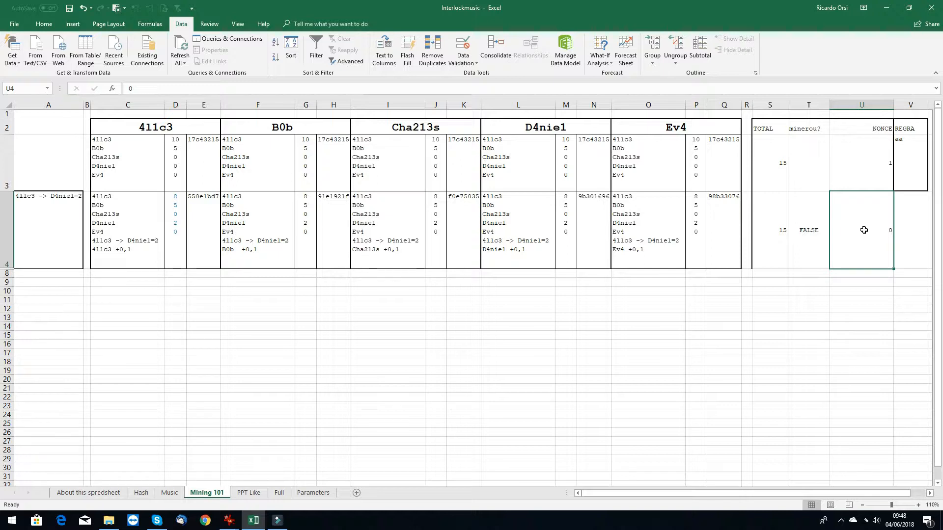
pyautogui.write('1')
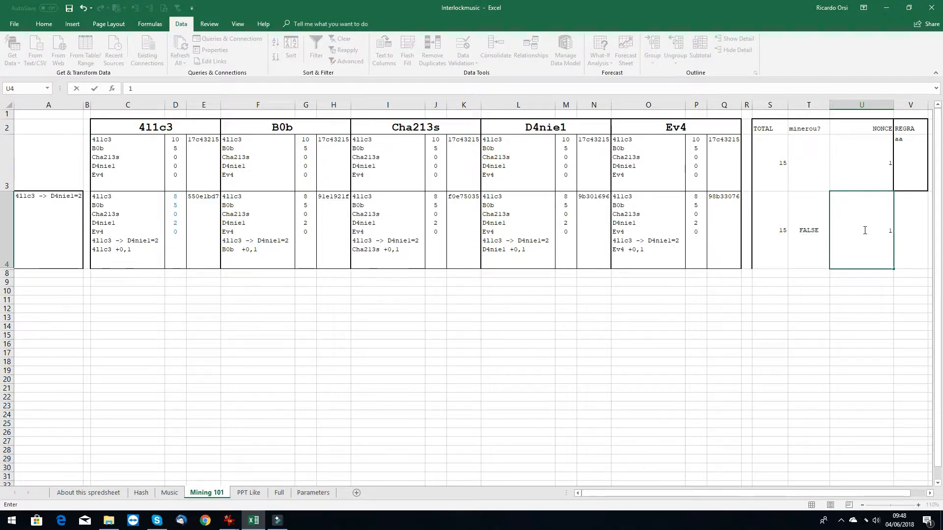
pyautogui.press('Return')
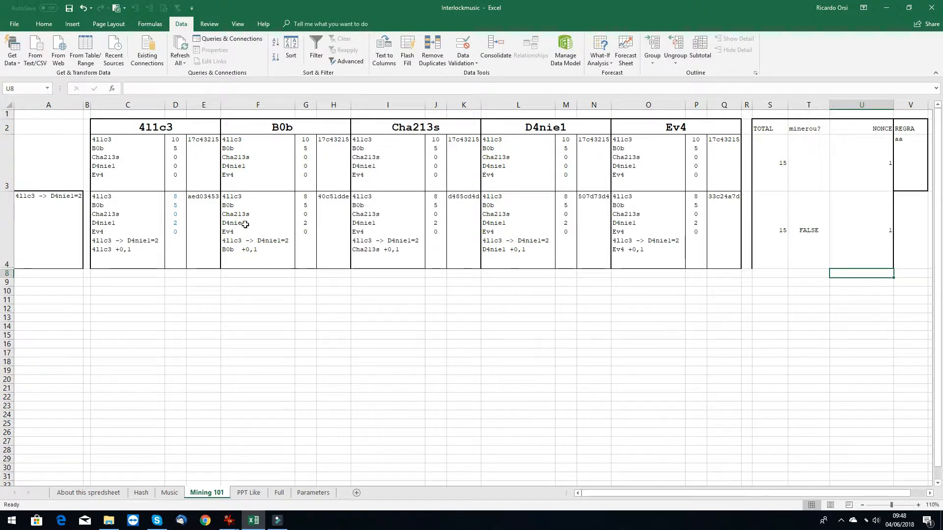
pyautogui.click(864, 238)
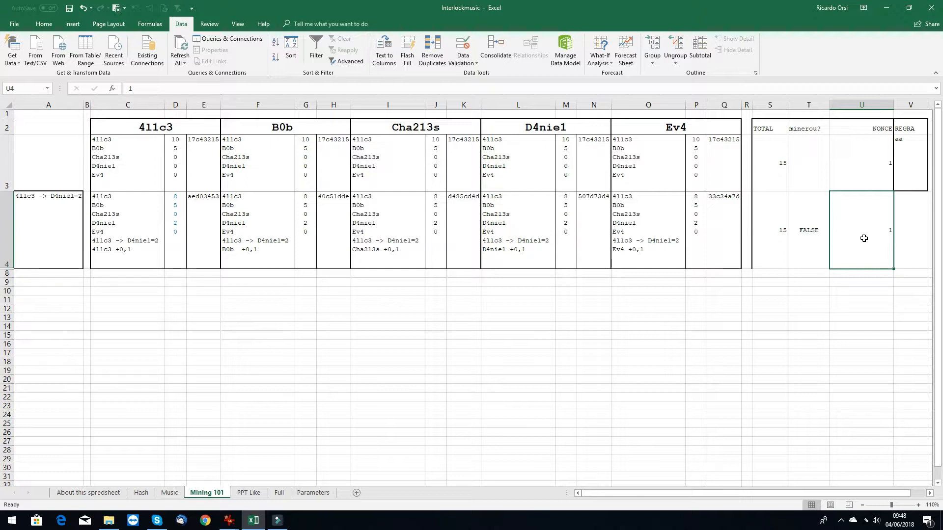
pyautogui.write('2')
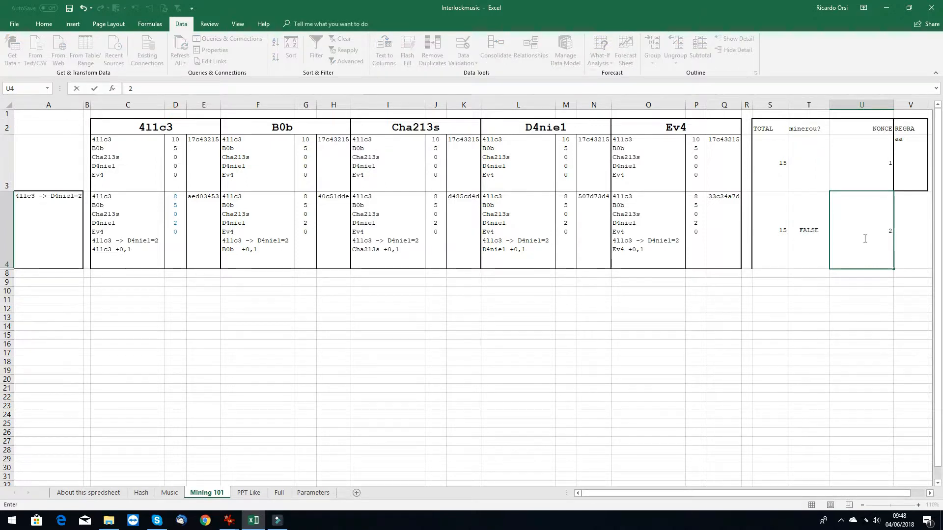
pyautogui.press('Return')
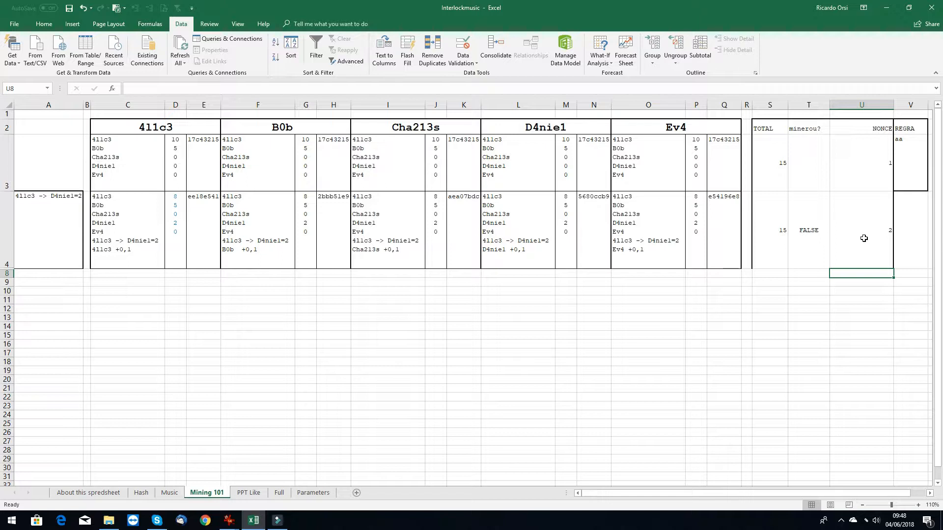
# - Inspect the "minerou?" formula in T4 together with the neighbouring TOTAL and REGRA cells
pyautogui.press('Up')
pyautogui.press('Left')
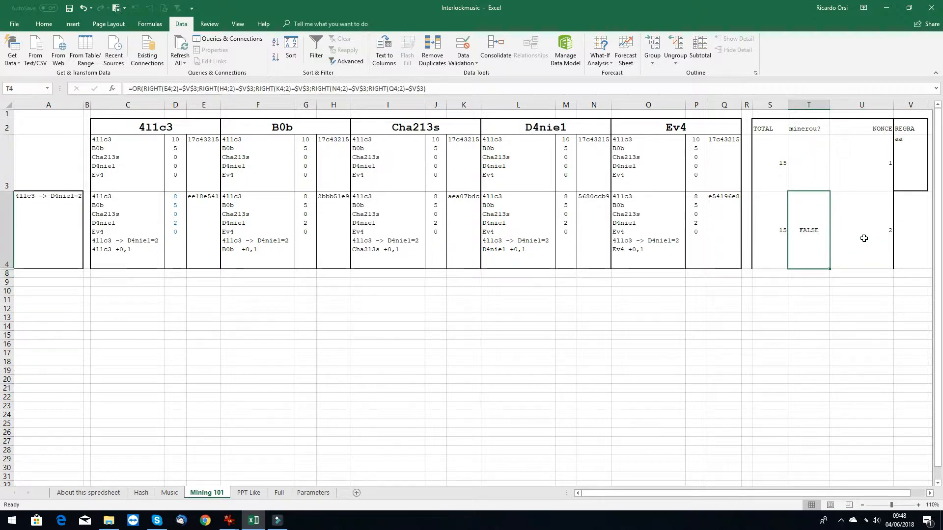
pyautogui.press('Left')
pyautogui.press('Left')
pyautogui.press('Left')
pyautogui.press('Right')
pyautogui.press('Right')
pyautogui.press('Right')
pyautogui.press('Right')
pyautogui.press('Right')
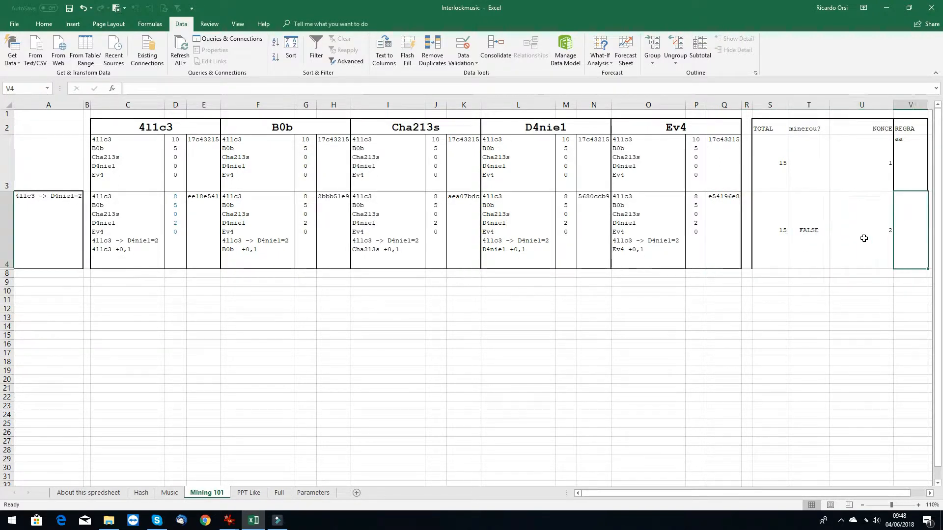
pyautogui.press('Up')
pyautogui.press('Down')
pyautogui.press('Left')
pyautogui.press('Left')
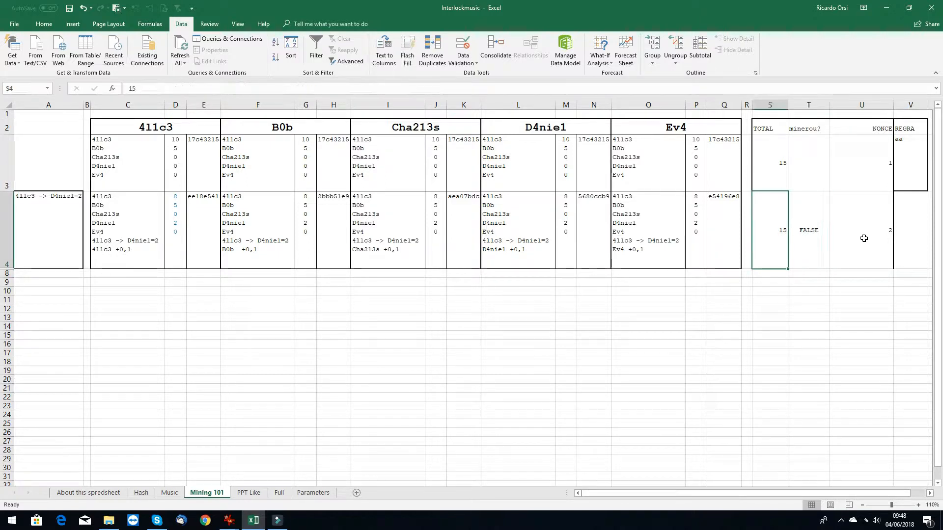
# - Reset the row 4 nonce in U4 to 0
pyautogui.press('Right')
pyautogui.write('0')
pyautogui.press('Return')
# - Run Goal Seek to bring the row 4 "minerou?" cell T4 to 1 by changing nonce cell U4, and keep the solution
pyautogui.click(864, 238)
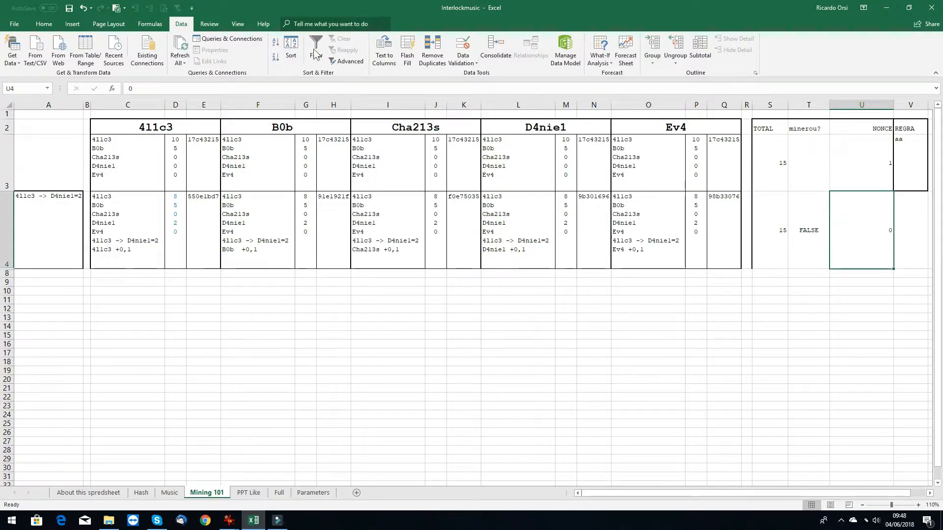
pyautogui.click(596, 58)
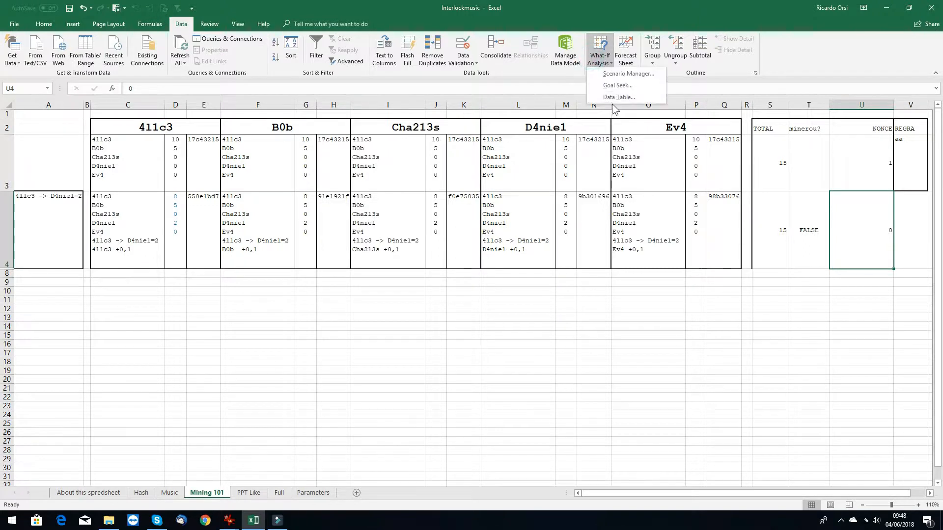
pyautogui.click(613, 85)
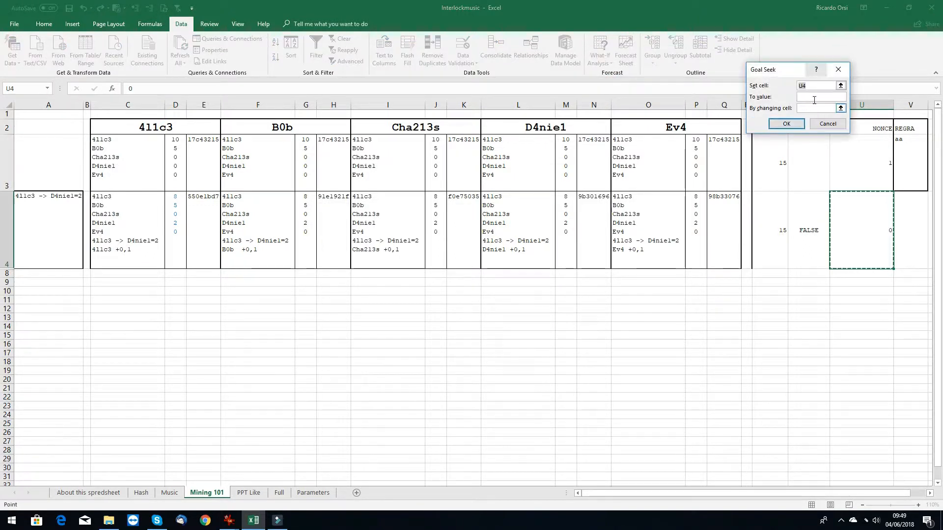
pyautogui.click(809, 96)
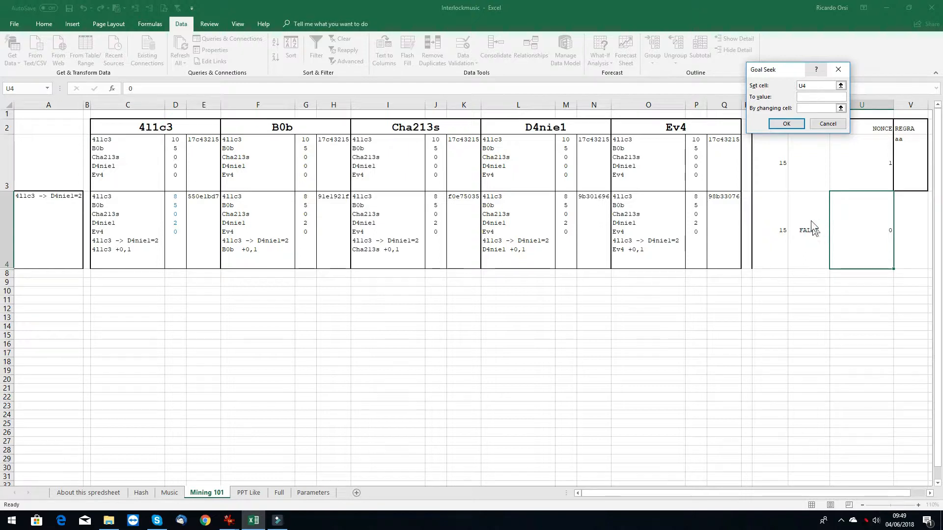
pyautogui.click(816, 87)
pyautogui.click(808, 230)
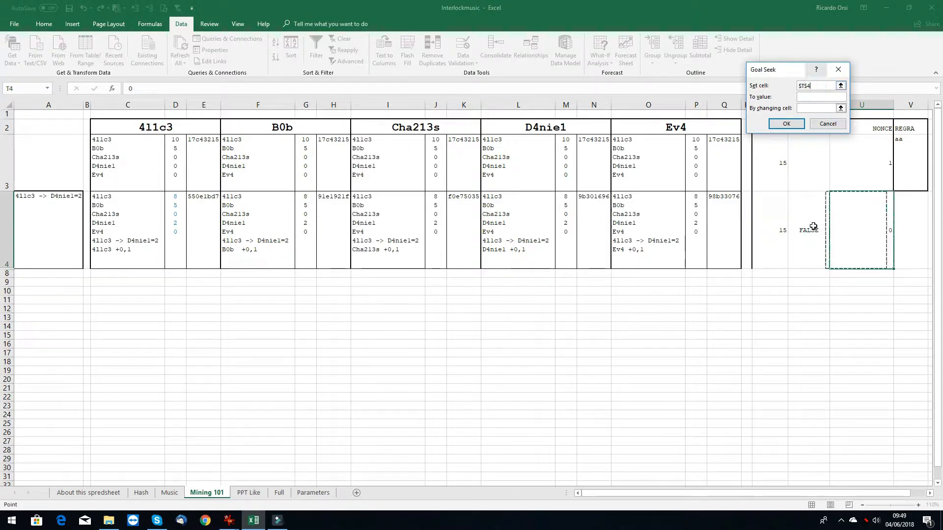
pyautogui.click(806, 96)
pyautogui.write('1')
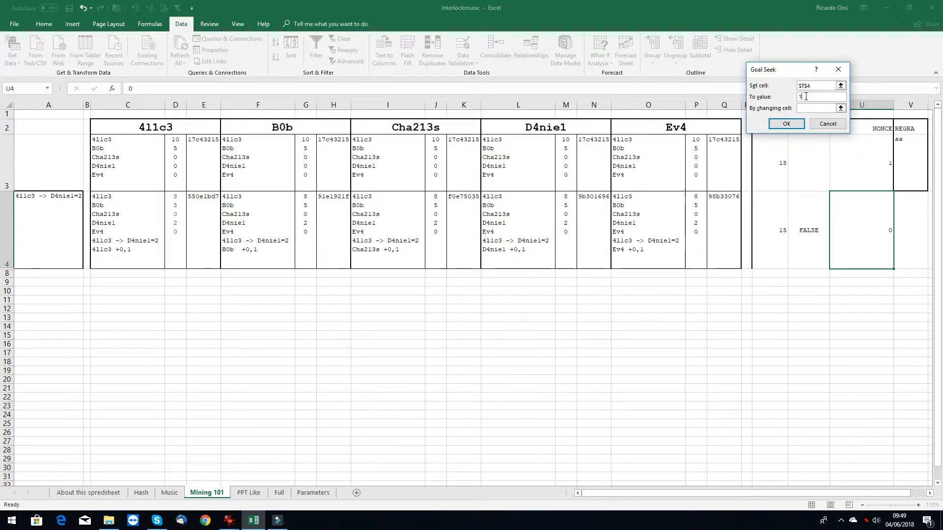
pyautogui.click(813, 108)
pyautogui.click(867, 237)
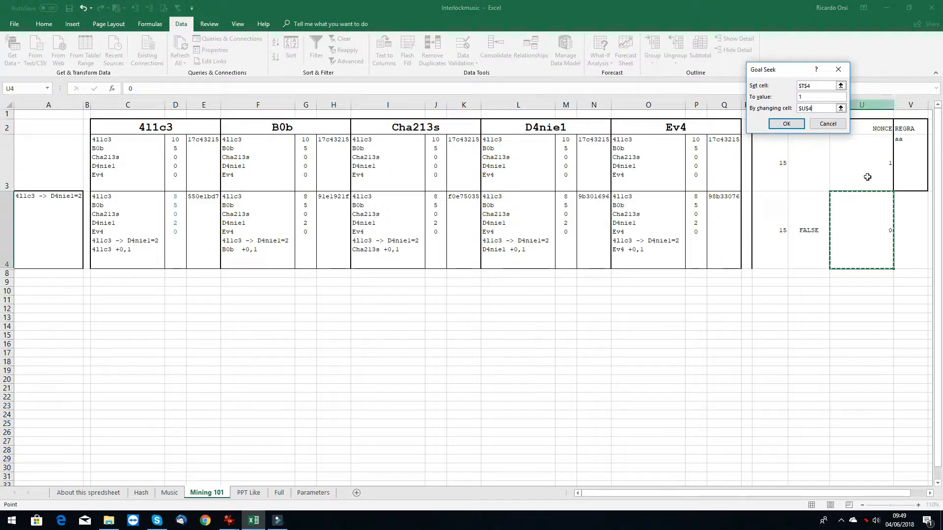
pyautogui.click(785, 124)
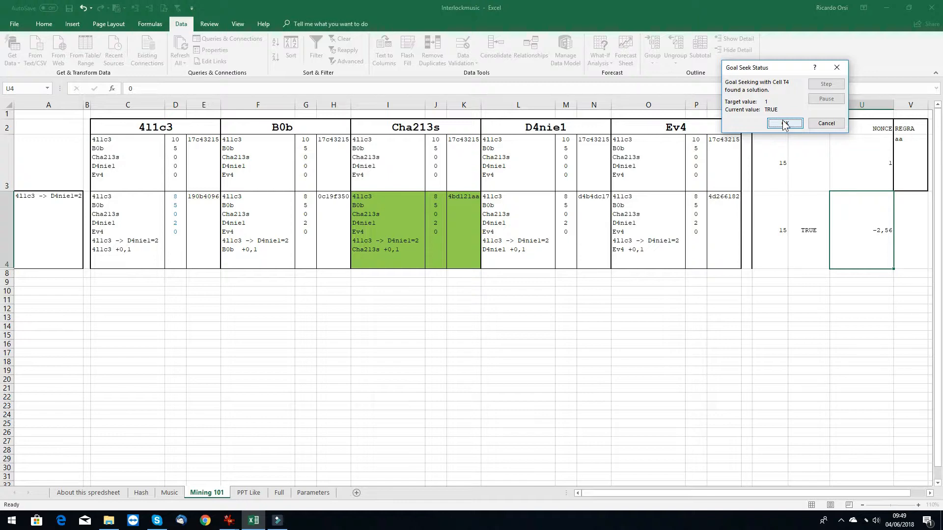
pyautogui.click(784, 123)
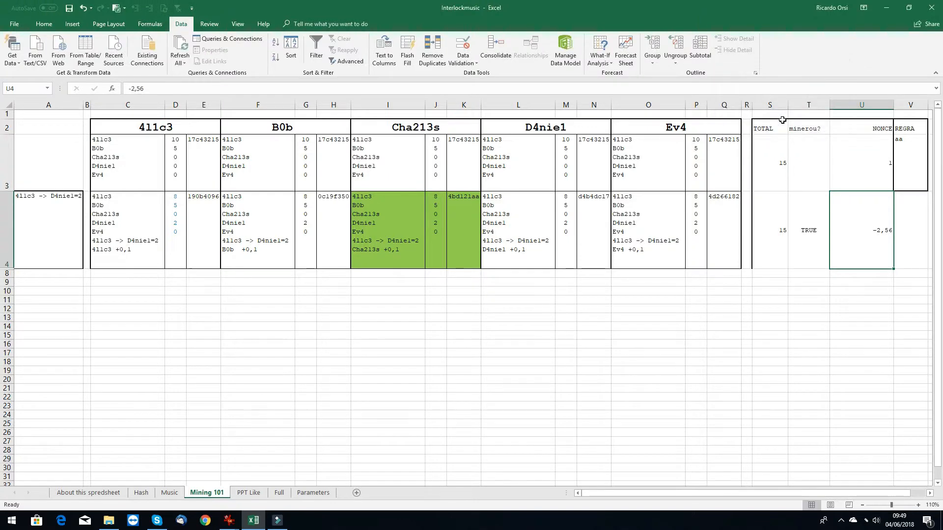
# - Examine the Cha213s block in row 4, moving between its ledger in I4, balances in J4 and hash in K4
pyautogui.click(401, 228)
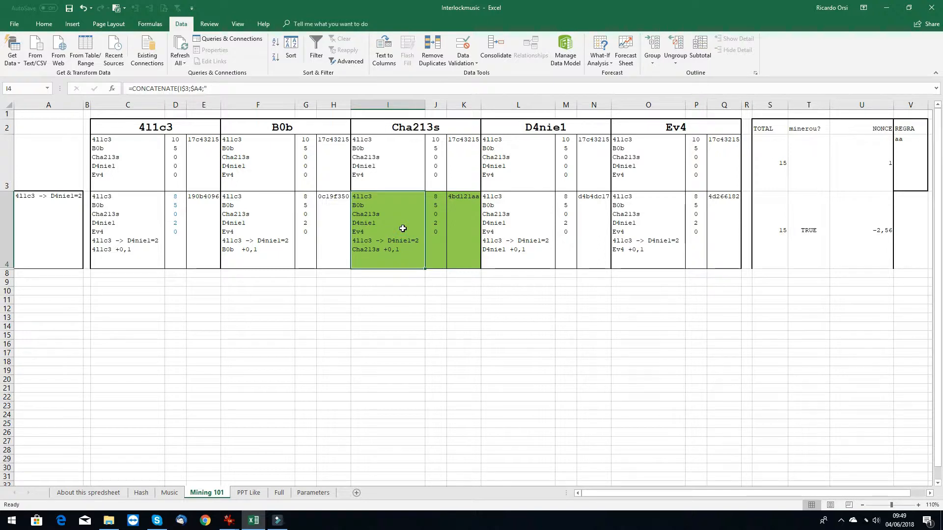
pyautogui.press('Right')
pyautogui.press('Right')
pyautogui.press('Left')
pyautogui.press('Left')
pyautogui.press('Right')
pyautogui.press('Left')
pyautogui.press('Right')
pyautogui.press('Right')
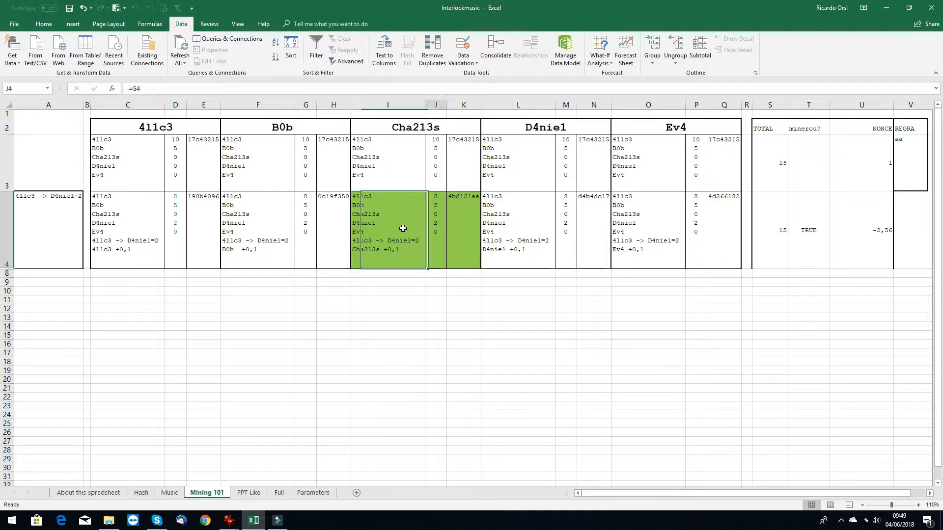
# - Copy the Cha213s ledger in I4, paste it as values into the D4nie1 cell L4, and check the hash in N4
pyautogui.click(402, 228)
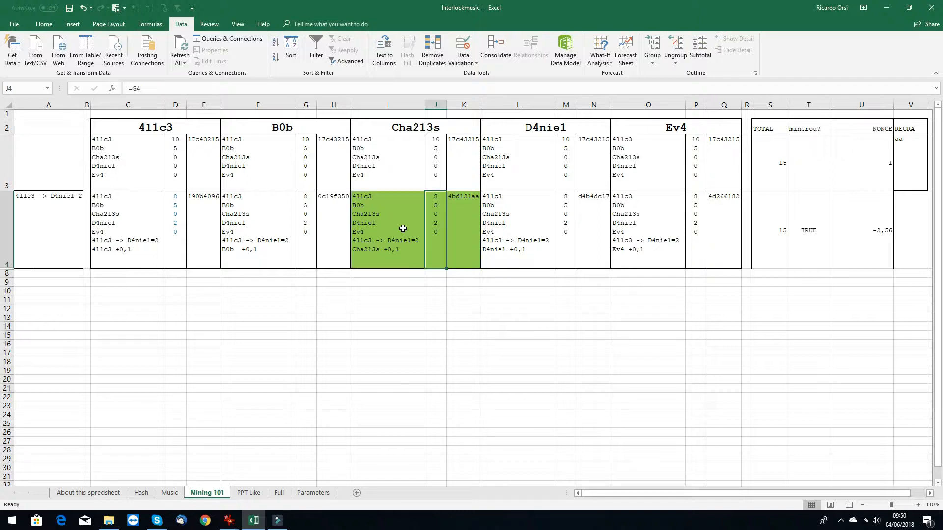
pyautogui.hotkey('ctrl', 'c')
pyautogui.press('Right')
pyautogui.press('Right')
pyautogui.press('Right')
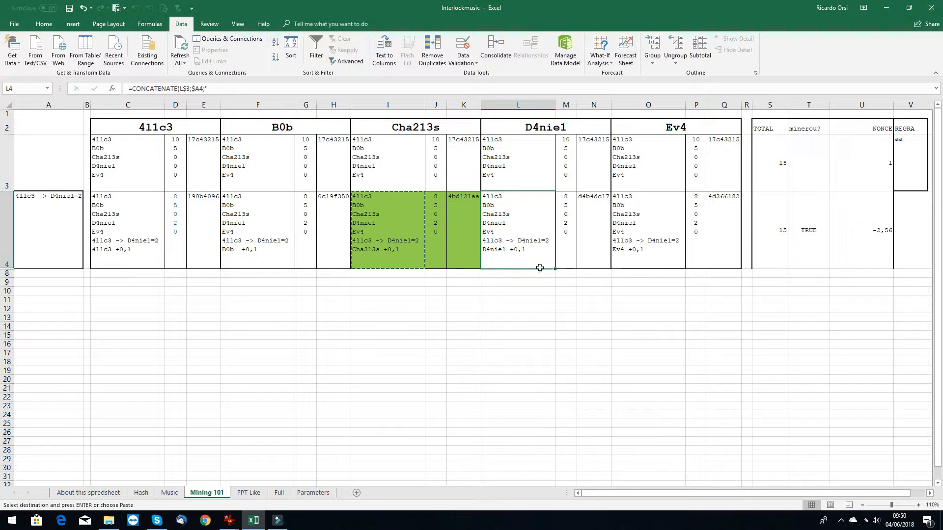
pyautogui.rightClick(532, 246)
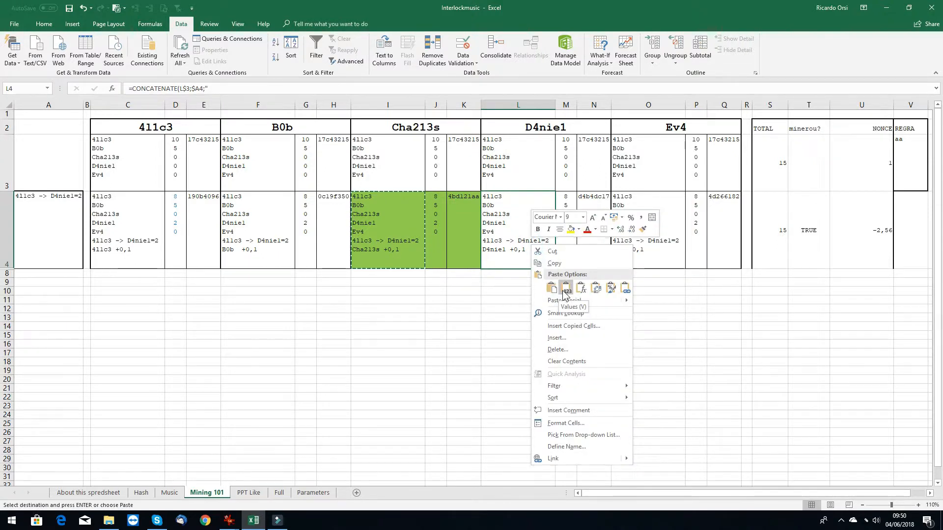
pyautogui.click(565, 289)
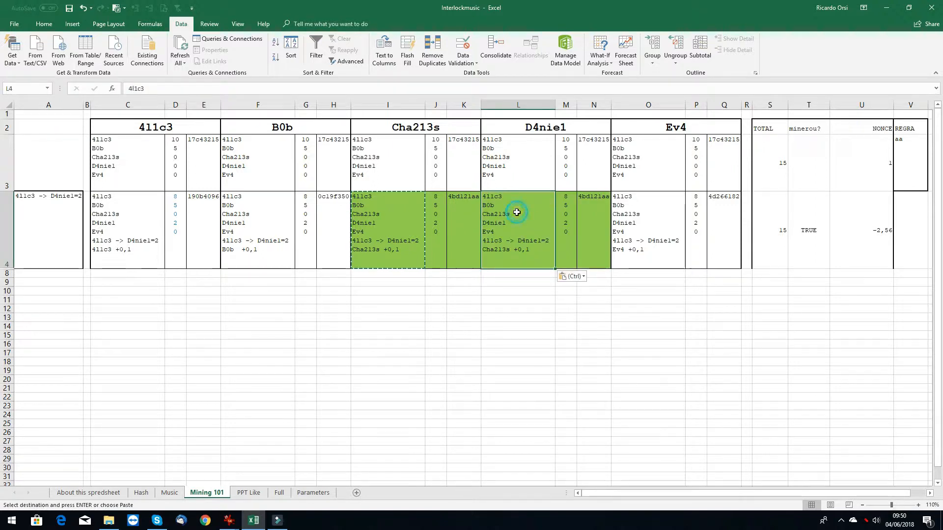
pyautogui.click(606, 210)
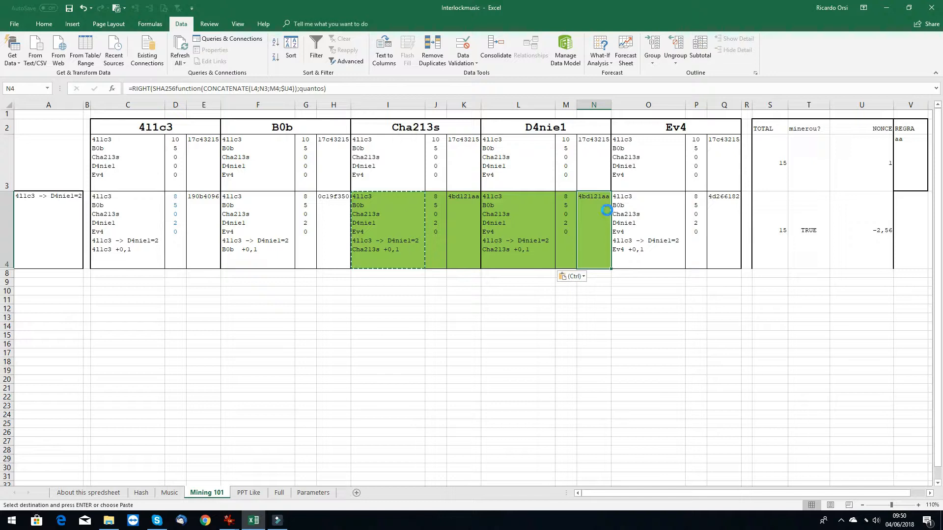
# - Undo the values pasted into L4 and clear the copy marker from I4
pyautogui.hotkey('ctrl', 'z')
pyautogui.press('Left')
pyautogui.press('Left')
pyautogui.press('Left')
pyautogui.press('Left')
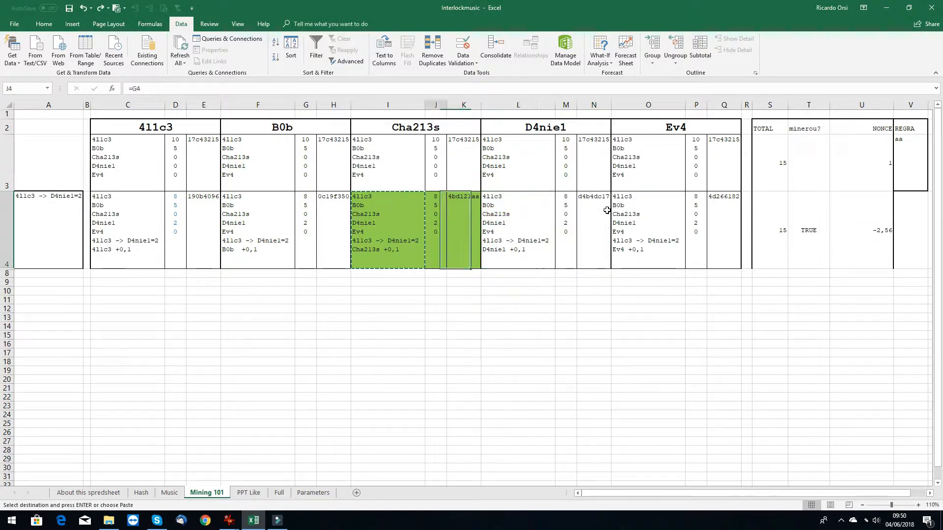
pyautogui.press('Escape')
# - Unhide the rows between row 4 and row 8 to bring in the next transactions
pyautogui.press('Left')
pyautogui.press('Left')
pyautogui.press('Left')
pyautogui.press('Left')
pyautogui.press('Left')
pyautogui.press('Left')
pyautogui.press('Left')
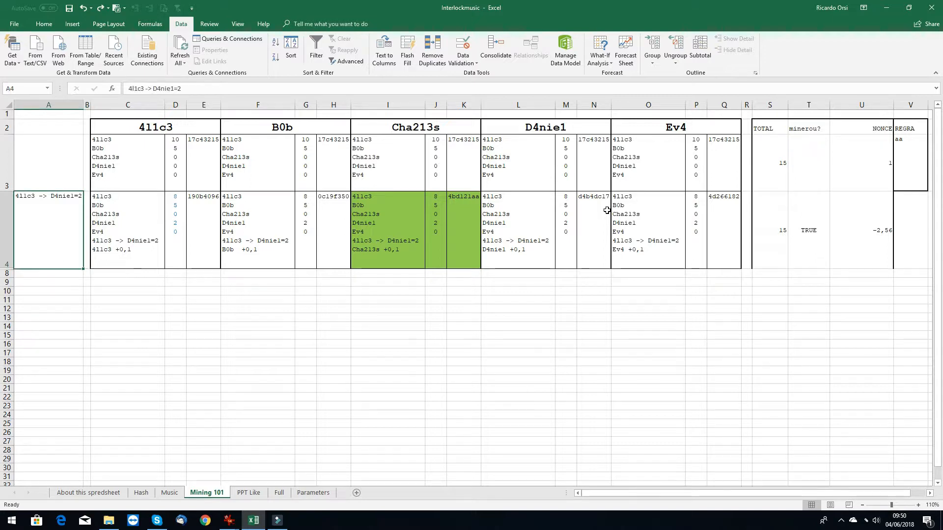
pyautogui.press('Down')
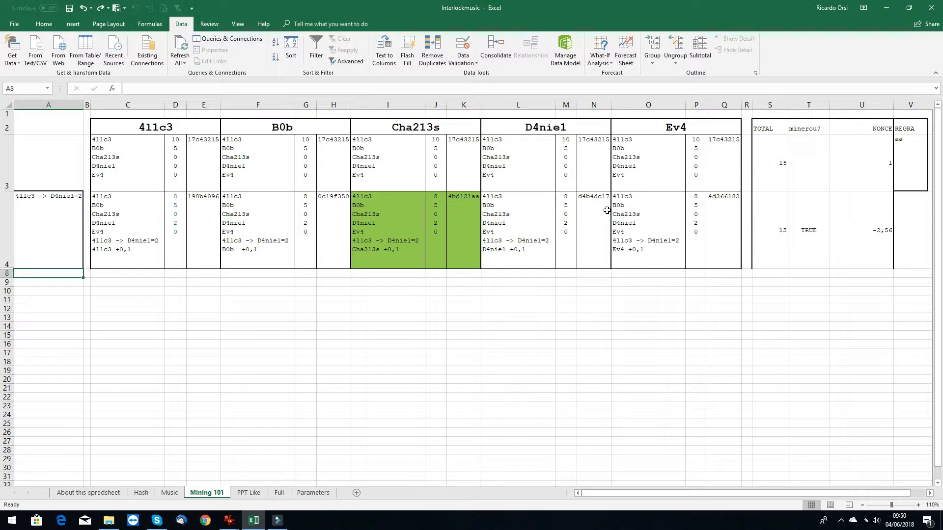
pyautogui.press('Up')
pyautogui.hotkey('shift', 'space')
pyautogui.hotkey('shift', 'Down')
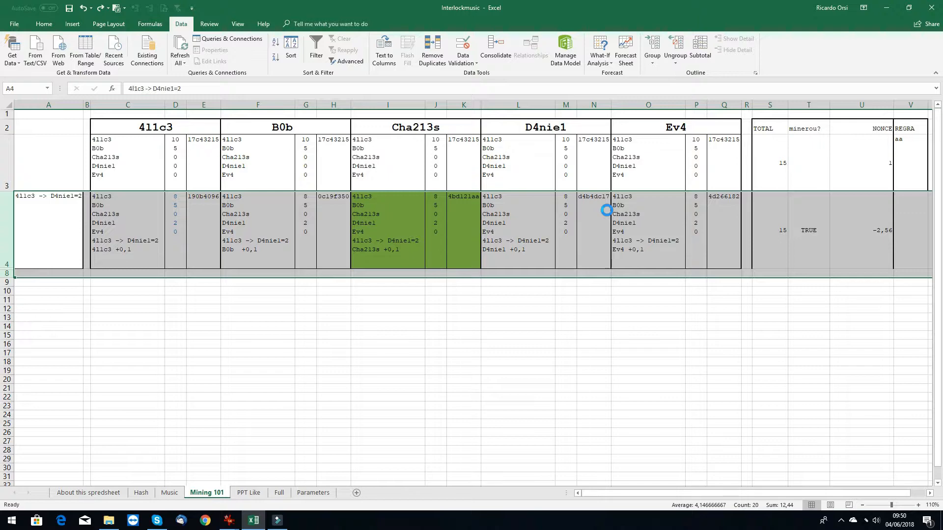
pyautogui.hotkey('ctrl', 'shift', '9')
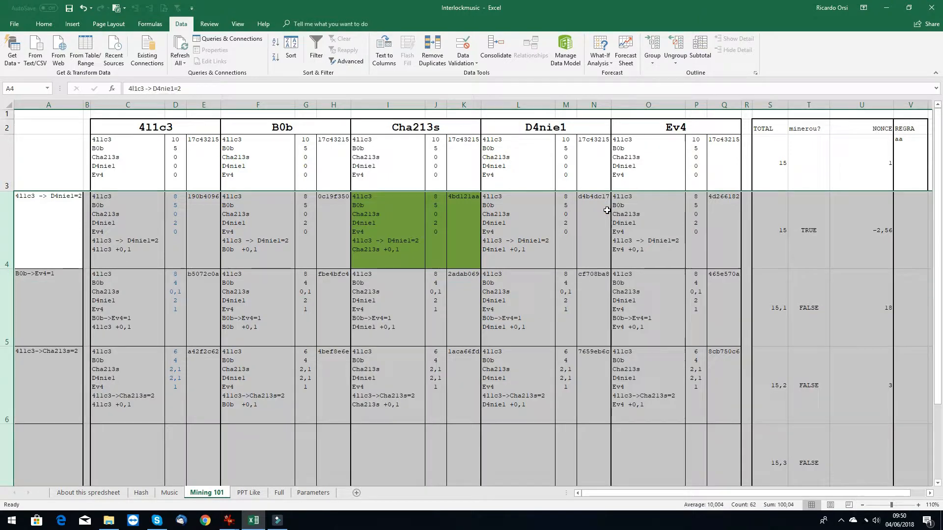
pyautogui.click(510, 271)
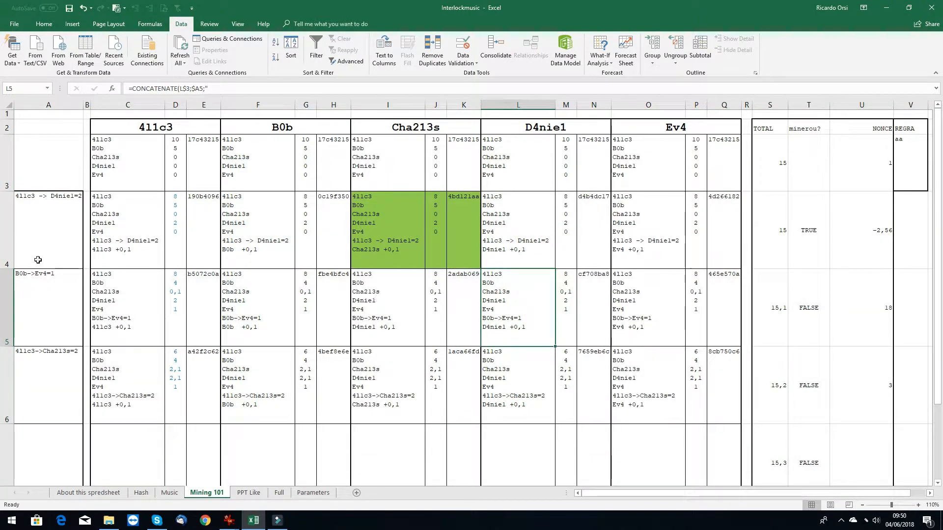
# - Examine the row 5 transaction in A5 and compare the 4llc3 balances in D4 and D5
pyautogui.click(37, 286)
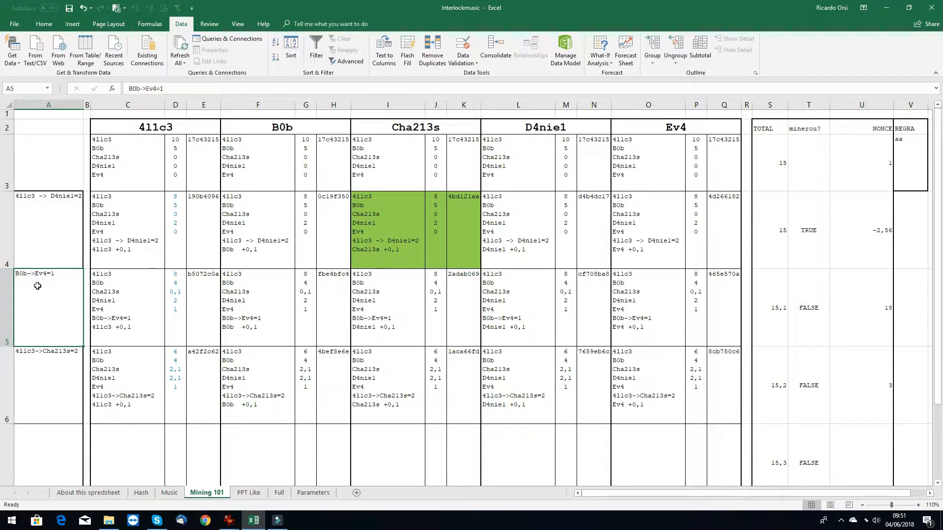
pyautogui.press('Right')
pyautogui.press('Right')
pyautogui.press('Right')
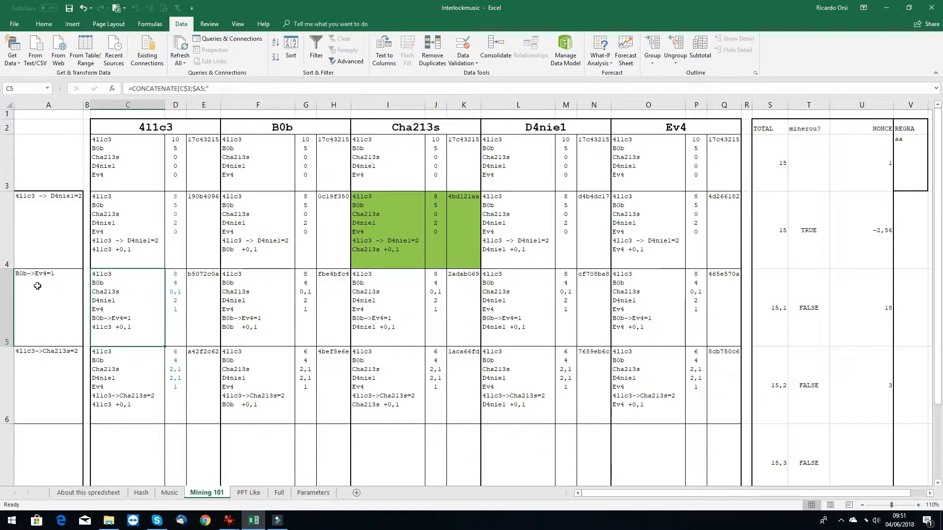
pyautogui.press('Up')
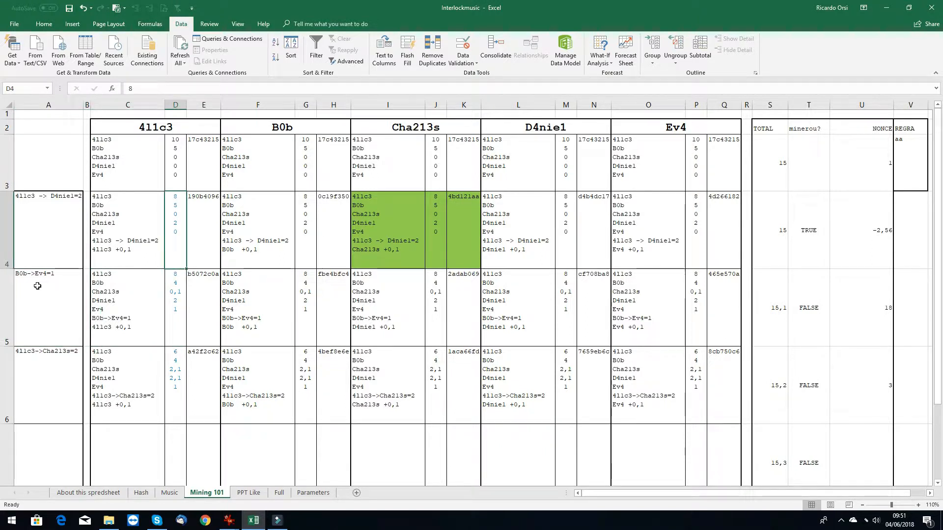
pyautogui.press('Down')
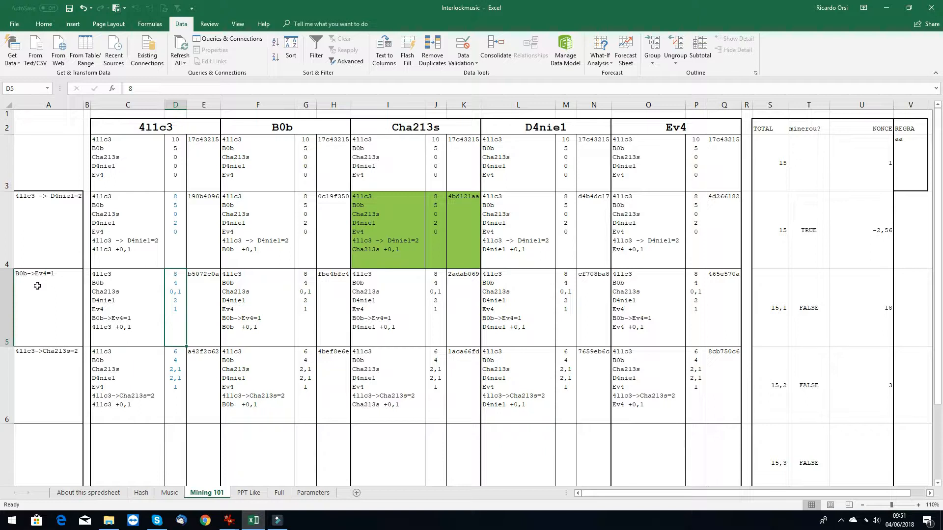
pyautogui.press('Down')
pyautogui.press('Up')
pyautogui.press('Up')
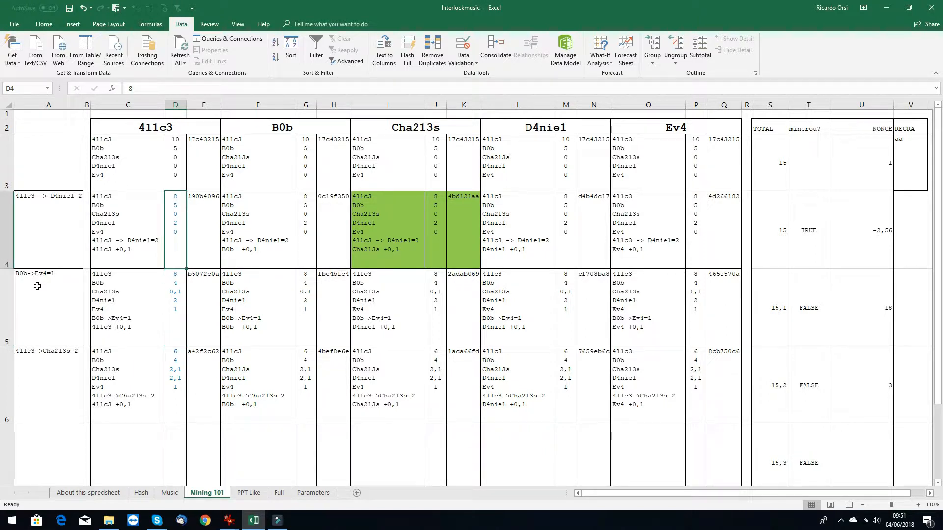
pyautogui.press('Down')
pyautogui.press('Up')
# - Compare the Cha213s ledger in I4 with the row 5 ledger in I5 and the balances in D5 and J5
pyautogui.press('Right')
pyautogui.press('Right')
pyautogui.press('Right')
pyautogui.press('Right')
pyautogui.press('Right')
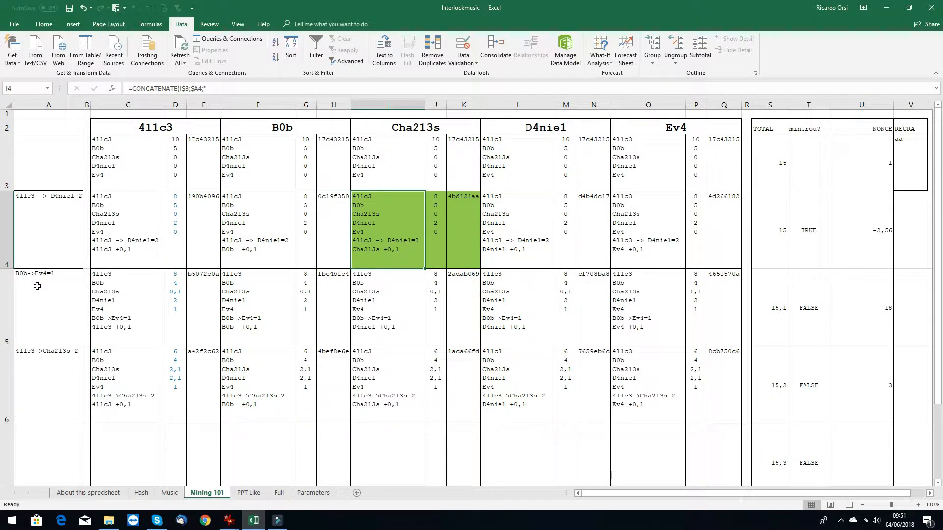
pyautogui.press('Down')
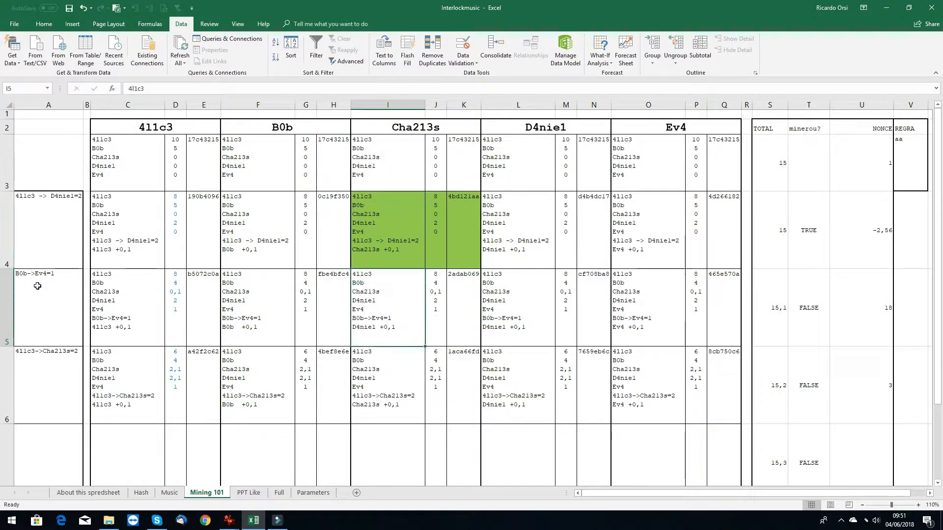
pyautogui.press('Left')
pyautogui.press('Left')
pyautogui.press('Left')
pyautogui.press('Left')
pyautogui.press('Left')
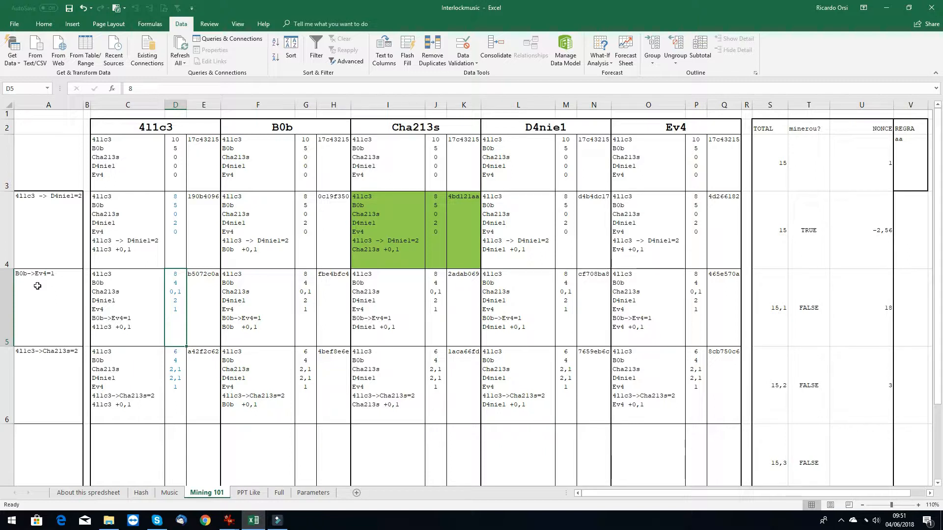
pyautogui.press('Right')
pyautogui.press('Right')
pyautogui.press('Right')
pyautogui.press('Right')
pyautogui.press('Right')
pyautogui.press('Right')
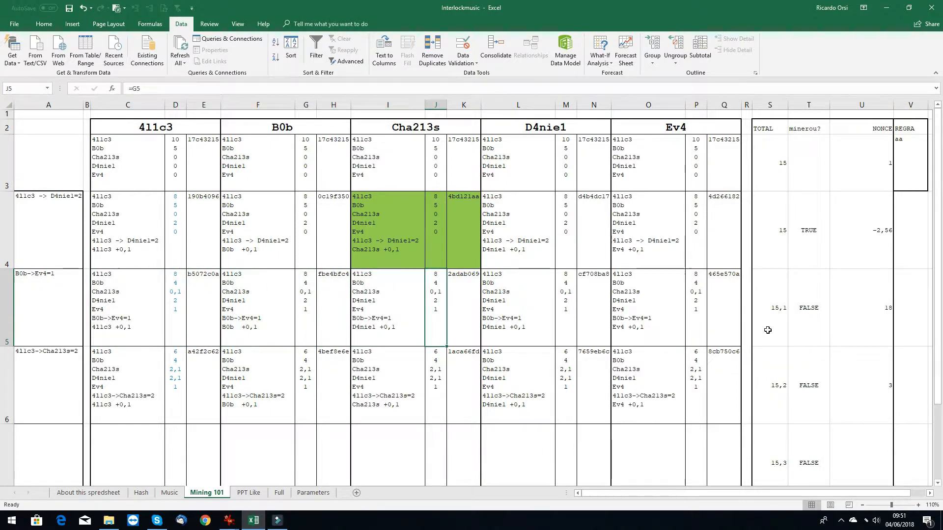
# - Run Goal Seek to bring T5 to 1 by changing the nonce in U5, and keep the solution
pyautogui.click(848, 321)
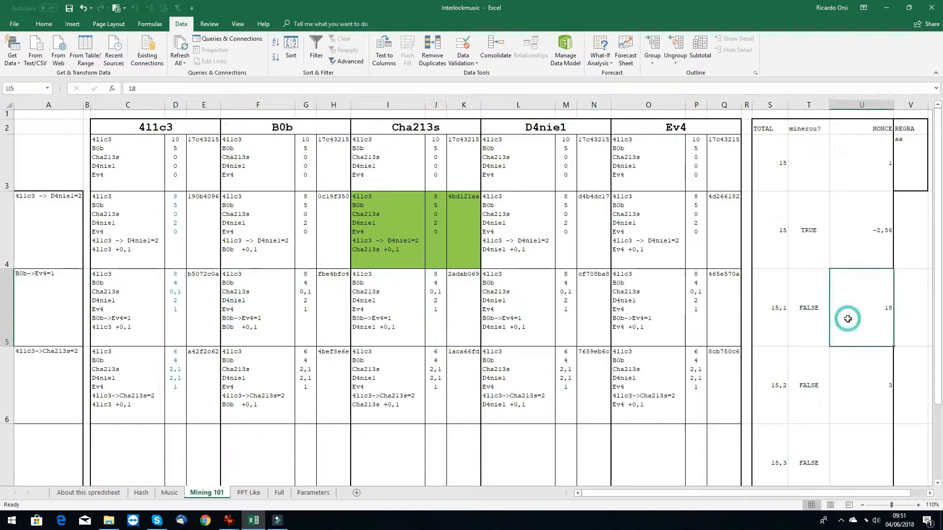
pyautogui.click(814, 312)
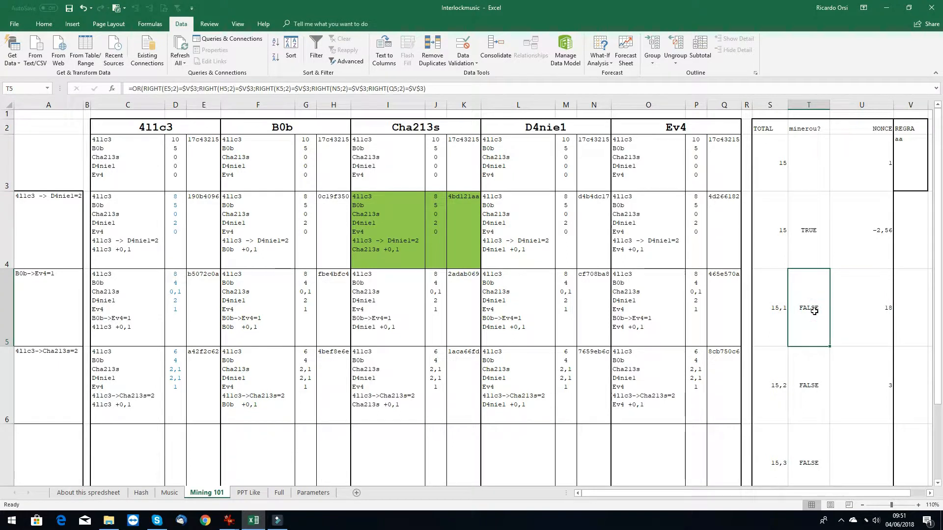
pyautogui.click(611, 69)
pyautogui.click(613, 83)
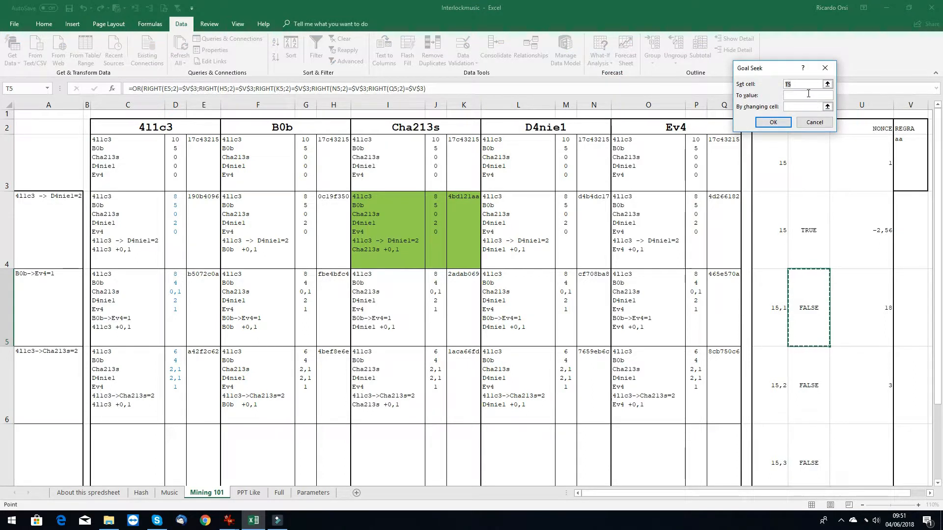
pyautogui.click(808, 94)
pyautogui.write('1')
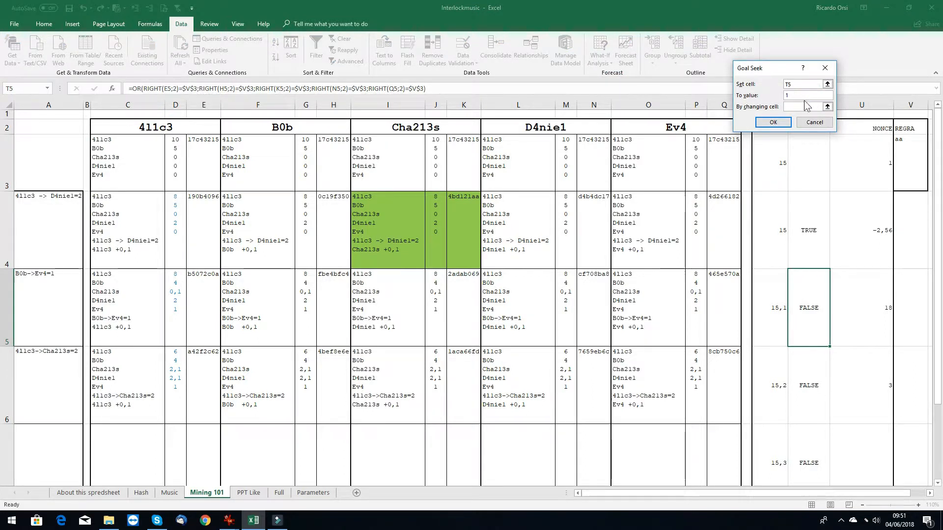
pyautogui.click(806, 106)
pyautogui.click(868, 301)
pyautogui.click(773, 121)
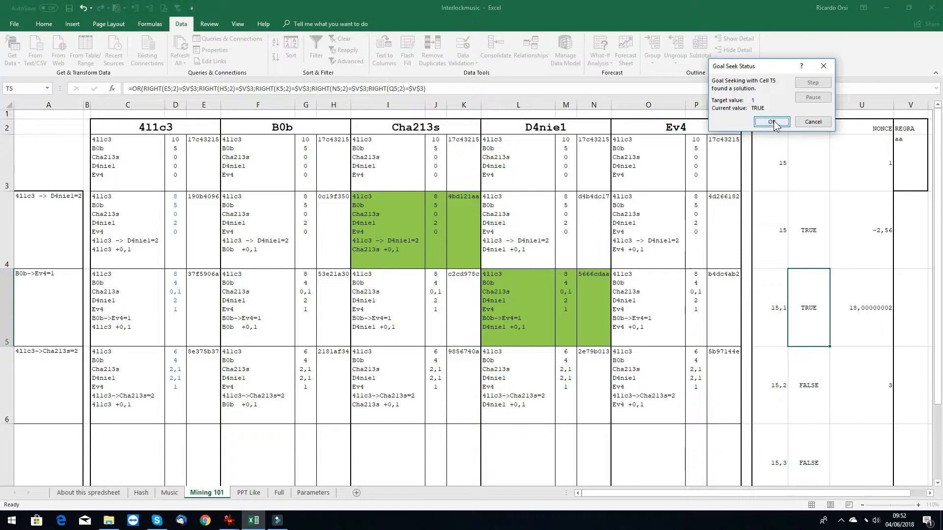
pyautogui.click(772, 121)
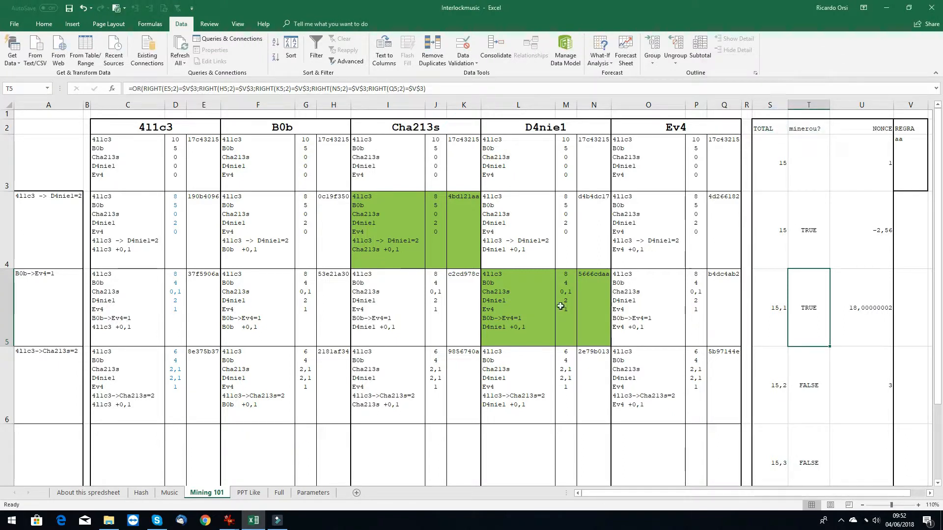
# - Examine the D4nie1 ledger in L5 and compare the TOTAL values from S3 to S6
pyautogui.click(535, 309)
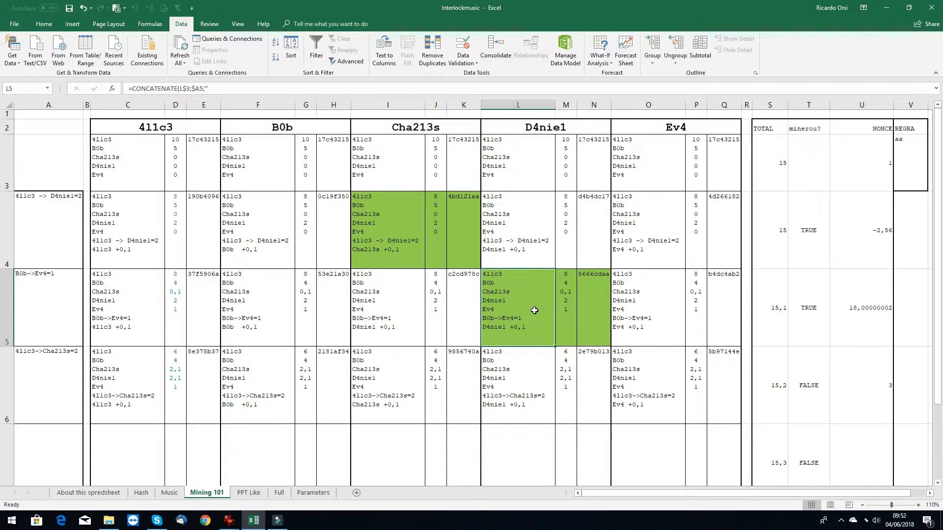
pyautogui.press('Right')
pyautogui.press('Right')
pyautogui.press('Right')
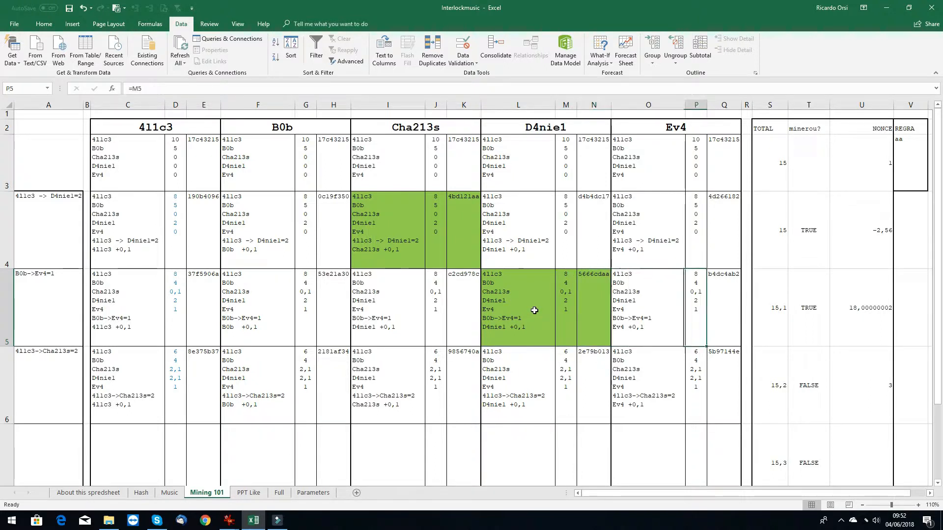
pyautogui.press('Right')
pyautogui.press('Right')
pyautogui.press('Right')
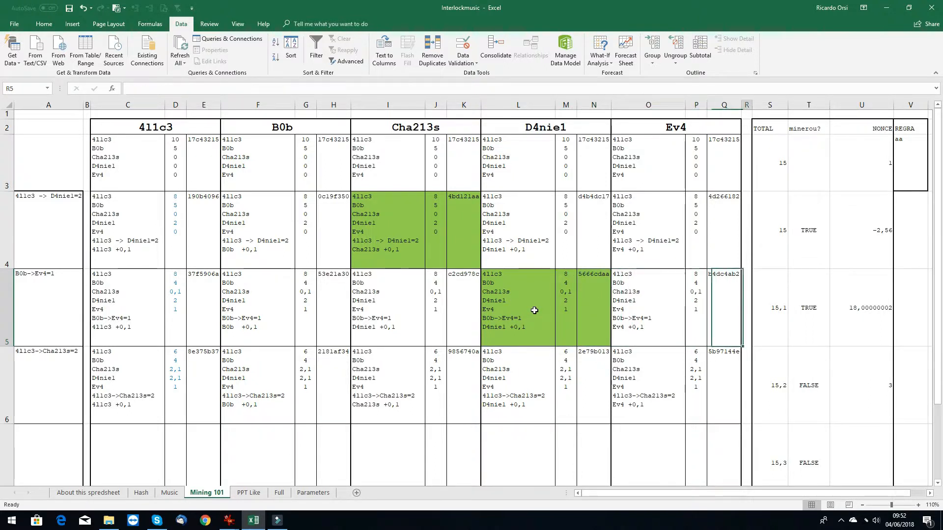
pyautogui.press('Right')
pyautogui.press('Up')
pyautogui.press('Up')
pyautogui.press('Down')
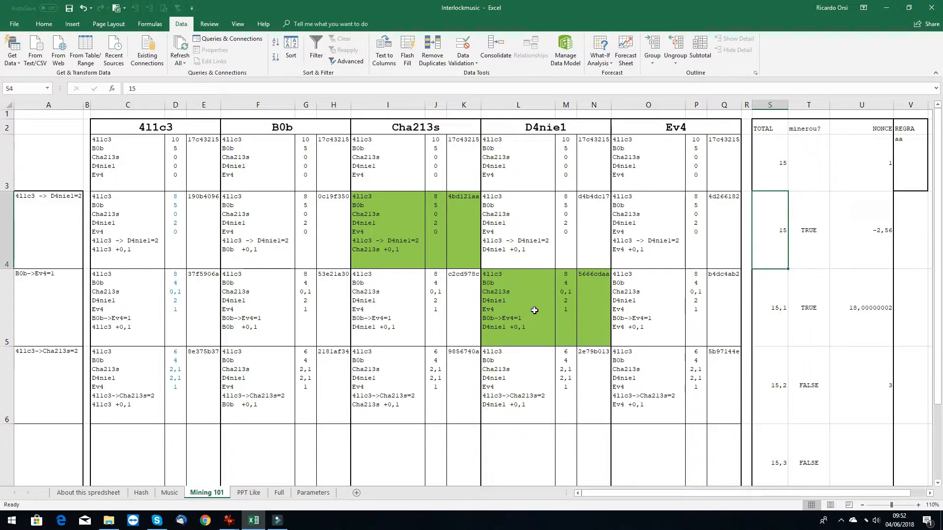
pyautogui.press('Down')
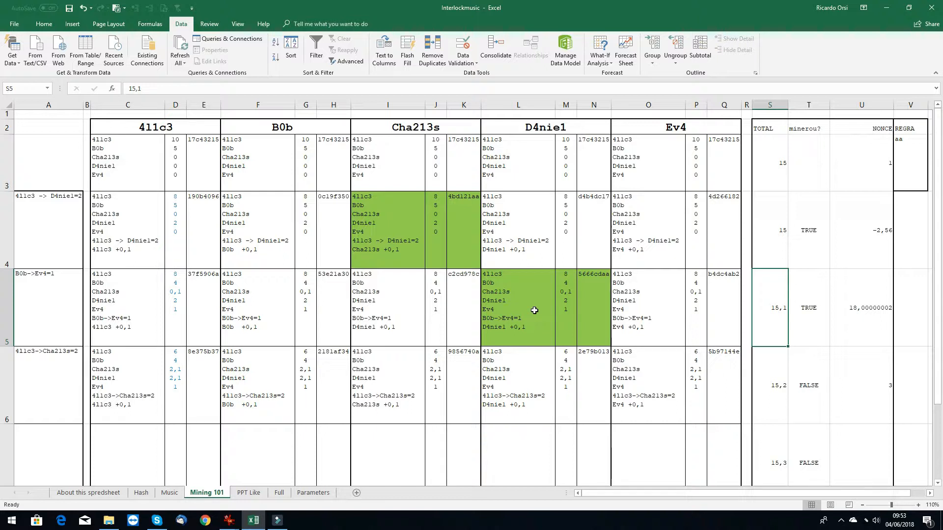
pyautogui.press('Down')
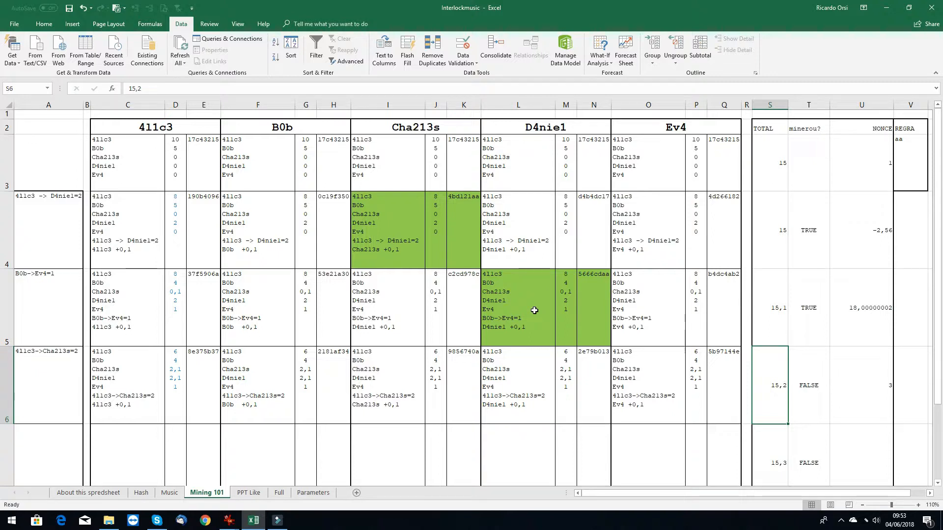
# - Examine row 6 across the participants' ledgers and hashes, from the transaction side through to the nonce in U6
pyautogui.press('Left')
pyautogui.press('Left')
pyautogui.press('Left')
pyautogui.press('Left')
pyautogui.press('Left')
pyautogui.press('Left')
pyautogui.press('Left')
pyautogui.press('Left')
pyautogui.press('Left')
pyautogui.press('Left')
pyautogui.press('Left')
pyautogui.press('Left')
pyautogui.press('Left')
pyautogui.press('Left')
pyautogui.press('Left')
pyautogui.press('Left')
pyautogui.press('Left')
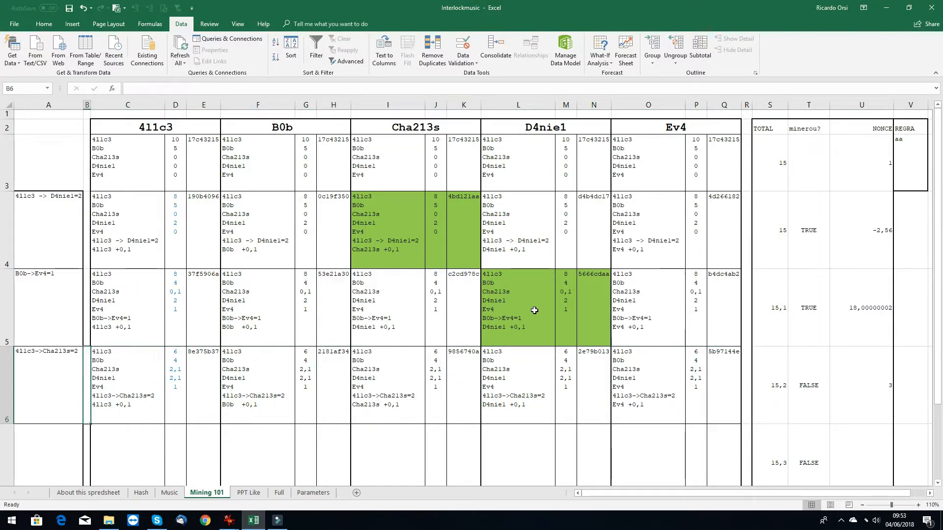
pyautogui.press('Right')
pyautogui.press('Right')
pyautogui.press('Right')
pyautogui.press('Right')
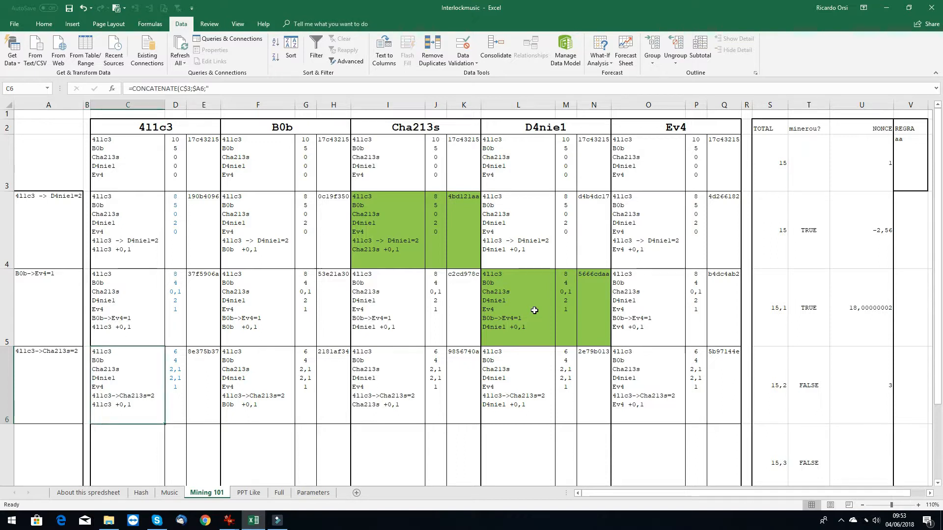
pyautogui.press('Right')
pyautogui.press('Right')
pyautogui.press('Right')
pyautogui.press('Right')
pyautogui.press('Right')
pyautogui.press('Right')
pyautogui.press('Right')
pyautogui.press('Right')
pyautogui.press('Right')
pyautogui.press('Right')
pyautogui.press('Right')
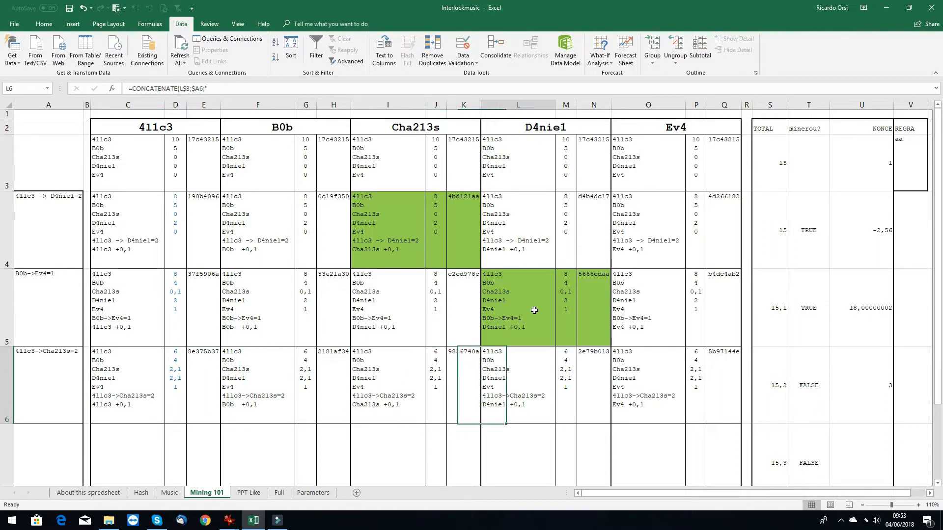
pyautogui.press('Right')
pyautogui.press('Right')
pyautogui.press('Right')
pyautogui.press('Right')
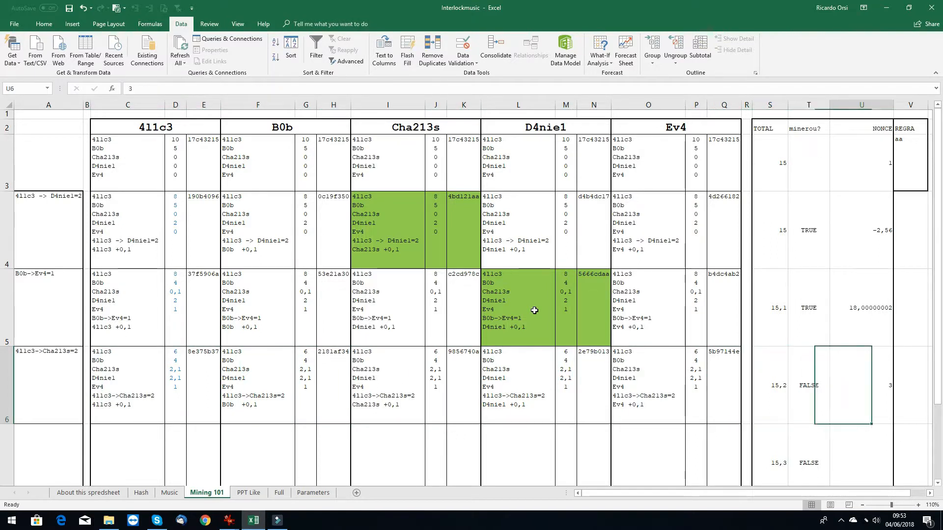
# - Mine the row 6 block with Goal Seek, setting T6 to 1 by changing U6, and accept the result
pyautogui.click(600, 55)
pyautogui.click(617, 85)
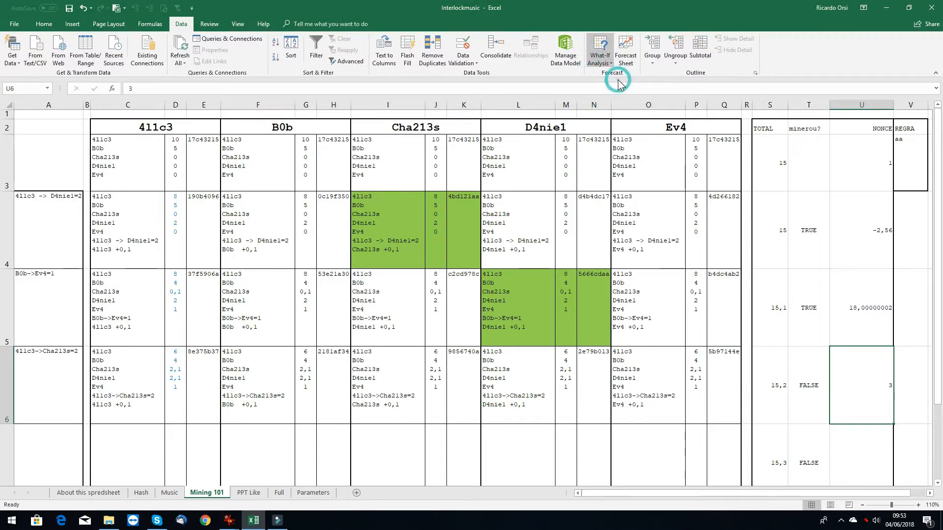
pyautogui.click(805, 388)
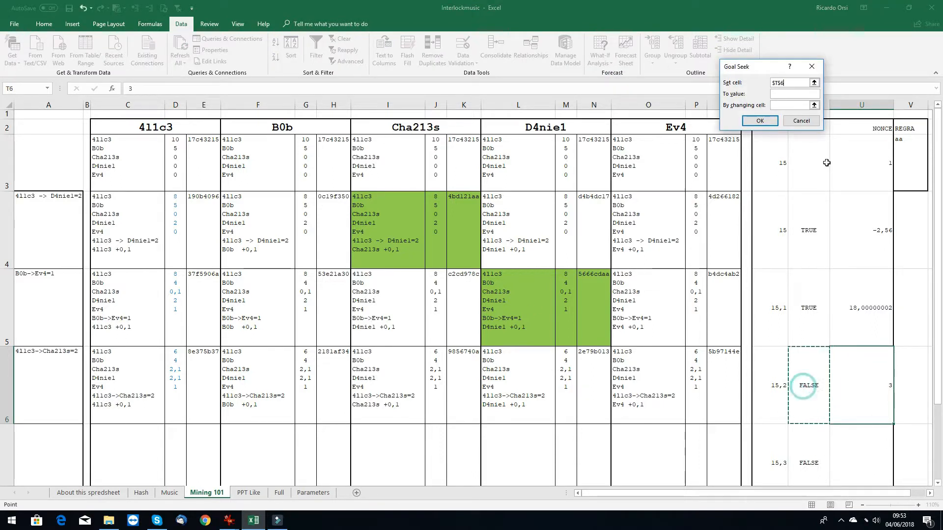
pyautogui.click(784, 94)
pyautogui.write('1')
pyautogui.press('Tab')
pyautogui.click(857, 370)
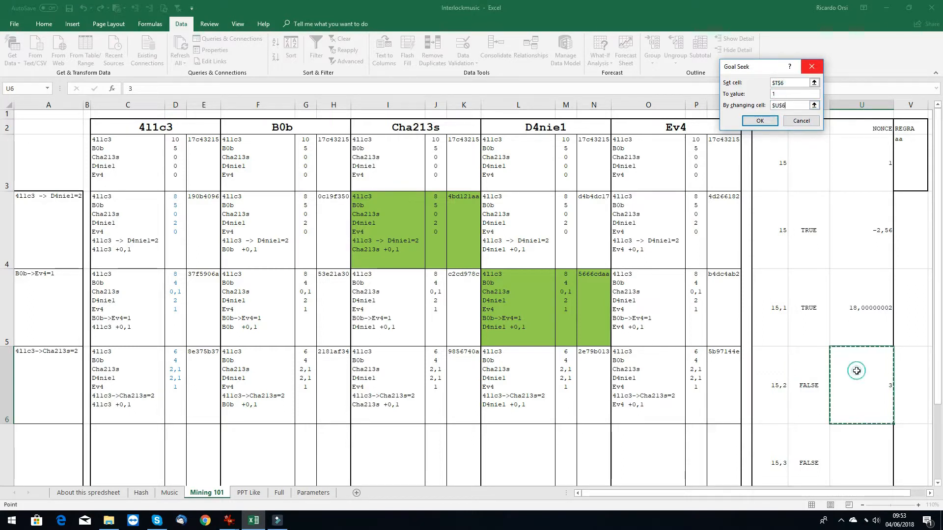
pyautogui.click(775, 120)
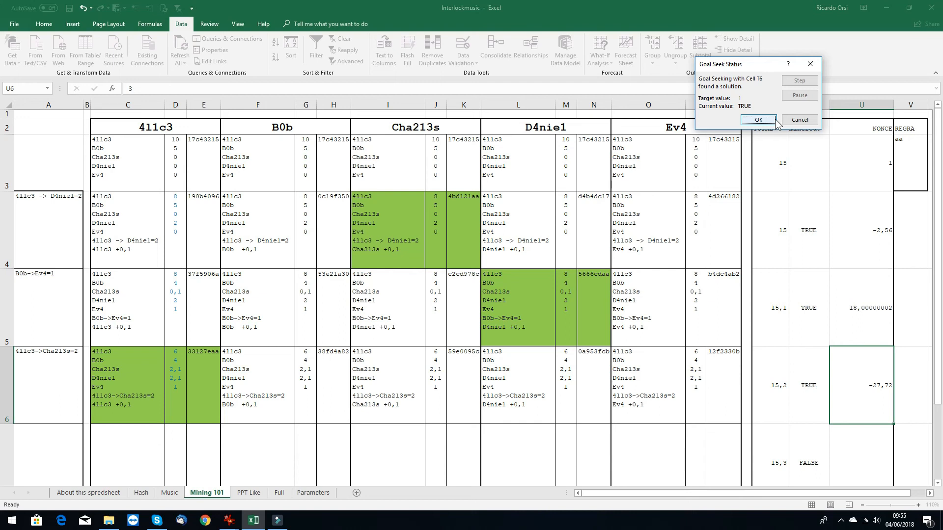
pyautogui.click(758, 120)
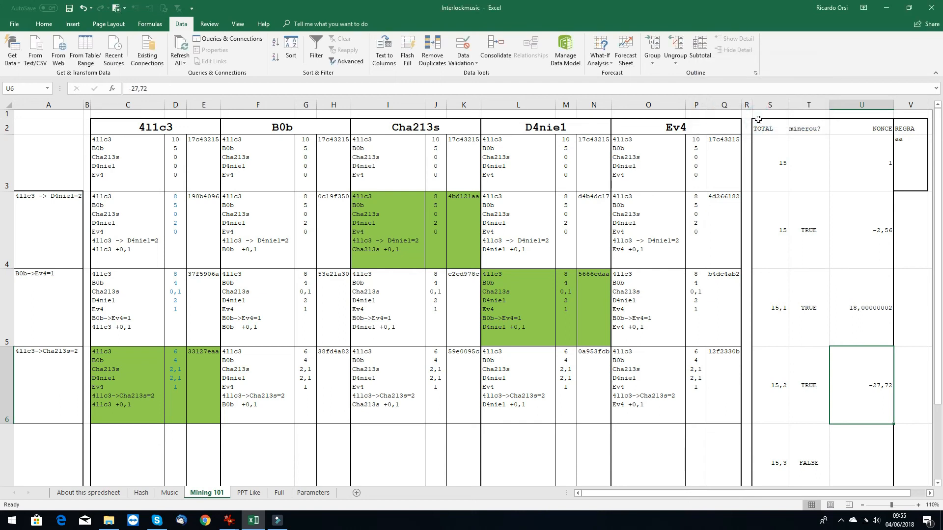